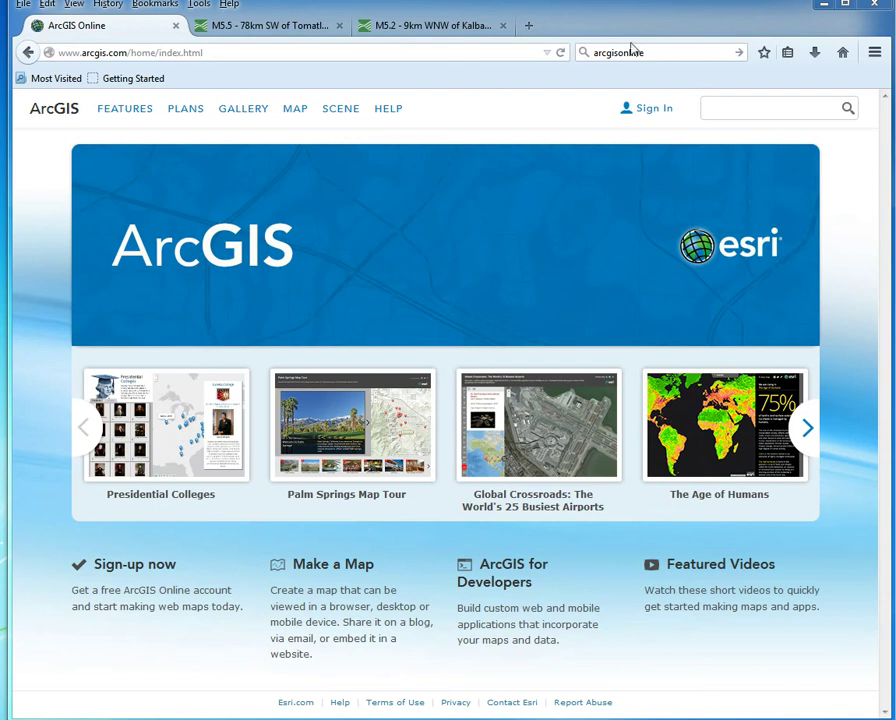
Step: Sign in with the account username and password, then dismiss Firefox's remember-password prompt
{"action": "left_click", "coordinate": [648, 112]}
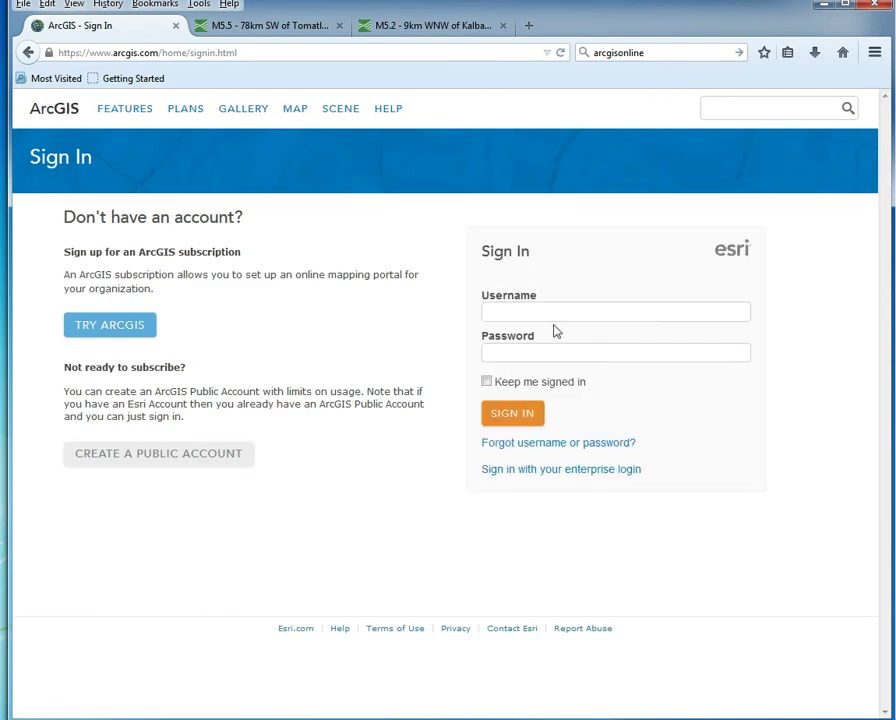
{"action": "type", "text": "lynnson"}
{"action": "left_click", "coordinate": [564, 359]}
{"action": "left_click", "coordinate": [596, 311]}
{"action": "type", "text": "ger1"}
{"action": "left_click", "coordinate": [502, 413]}
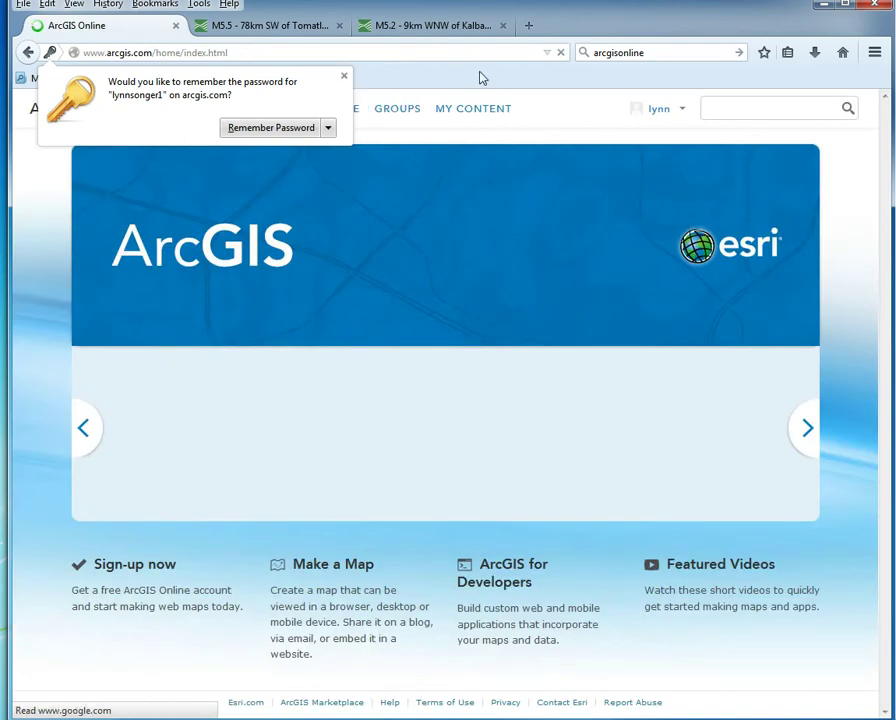
{"action": "left_click", "coordinate": [492, 75]}
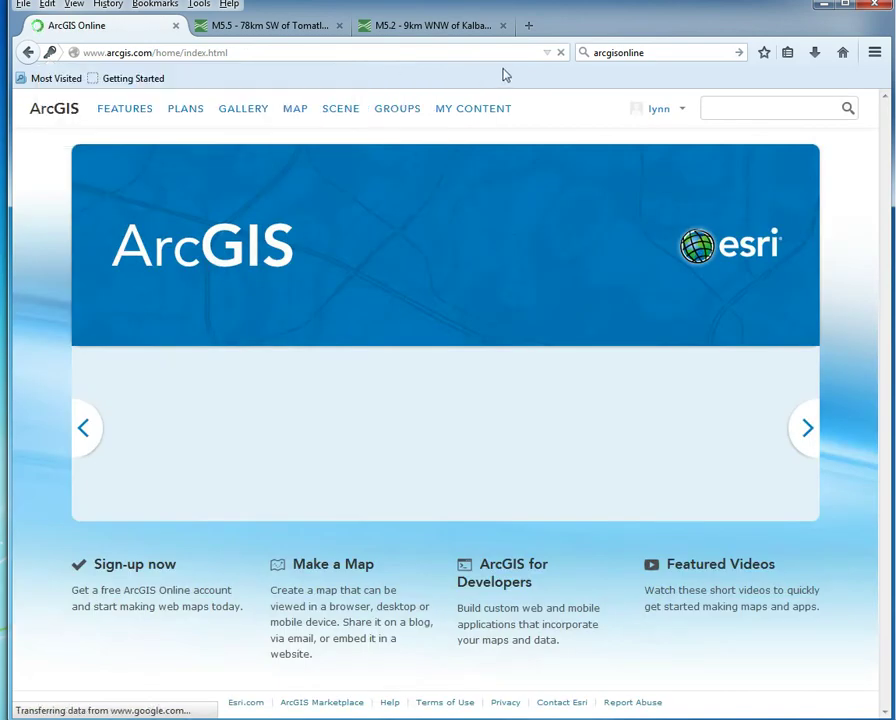
Step: From My Content, create a map titled 'Songer Week', tagged quakes, described 'quake evaluation'
{"action": "left_click", "coordinate": [482, 117]}
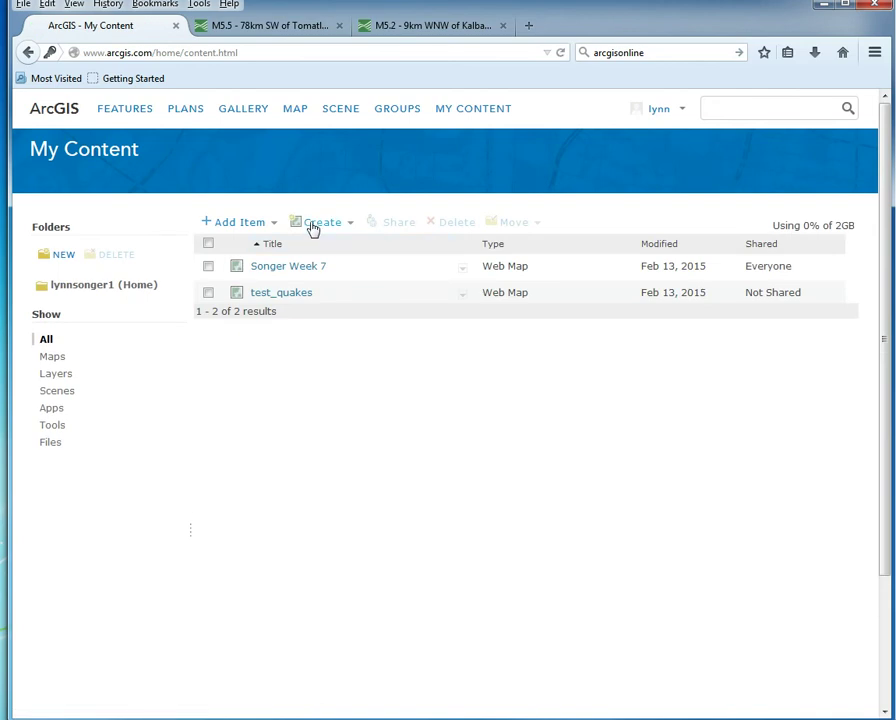
{"action": "left_click", "coordinate": [334, 226]}
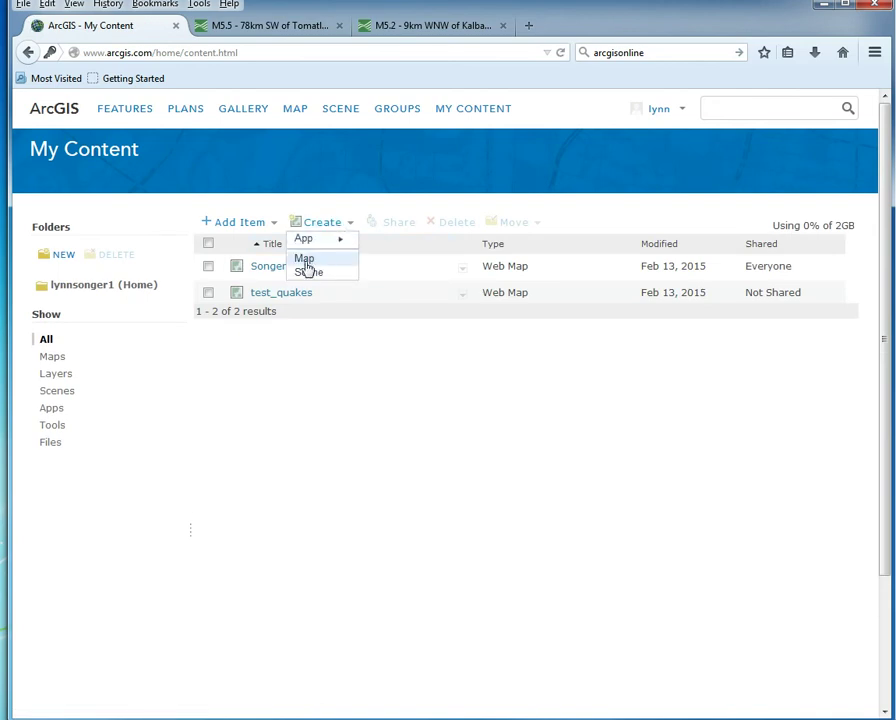
{"action": "left_click", "coordinate": [305, 259]}
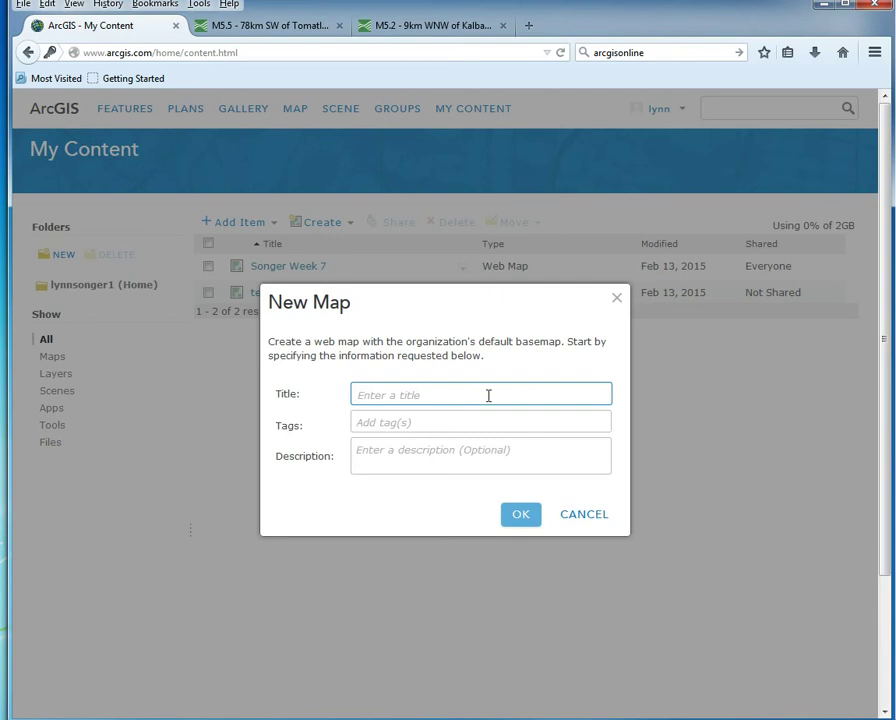
{"action": "type", "text": "Songer Week 7"}
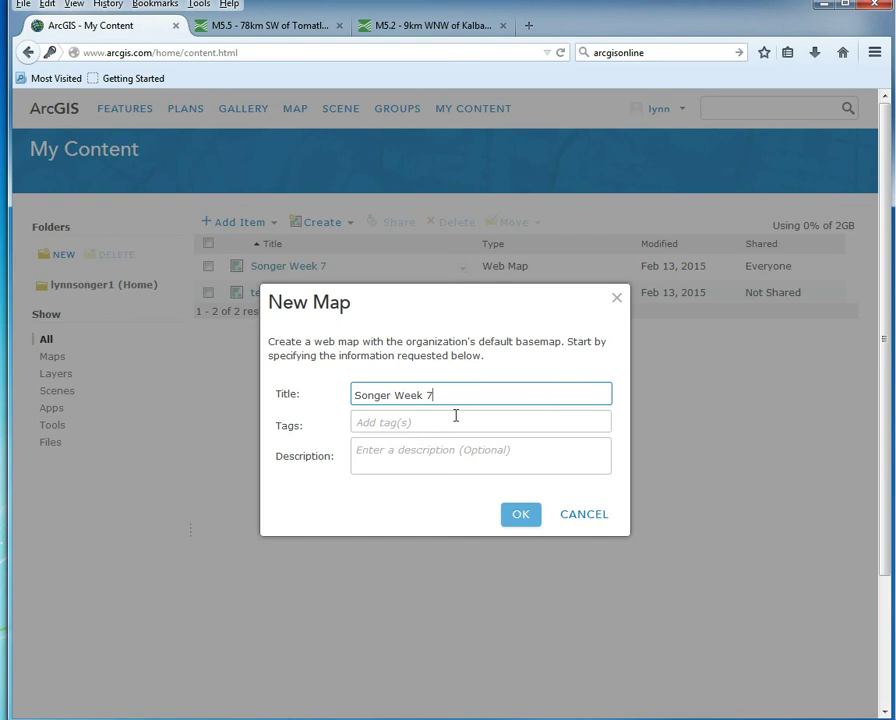
{"action": "left_click", "coordinate": [449, 412]}
{"action": "type", "text": "quakes"}
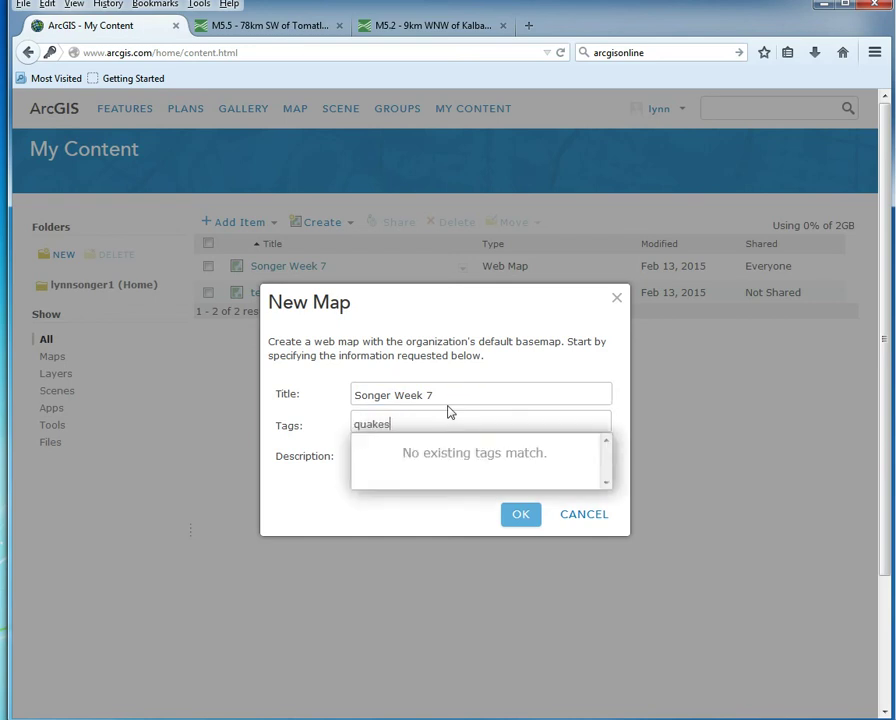
{"action": "left_click", "coordinate": [410, 518]}
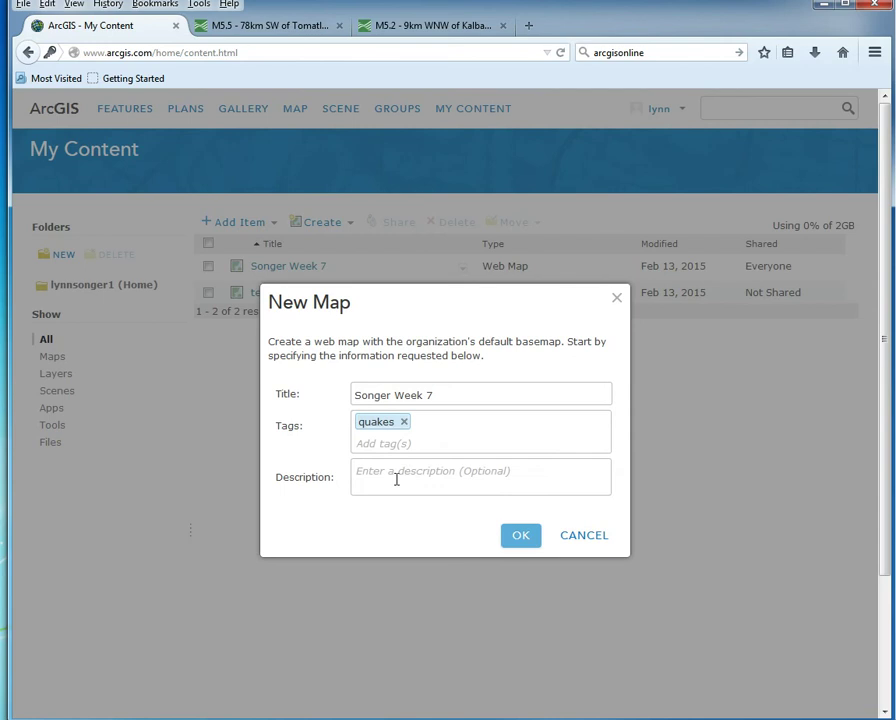
{"action": "left_click", "coordinate": [405, 478]}
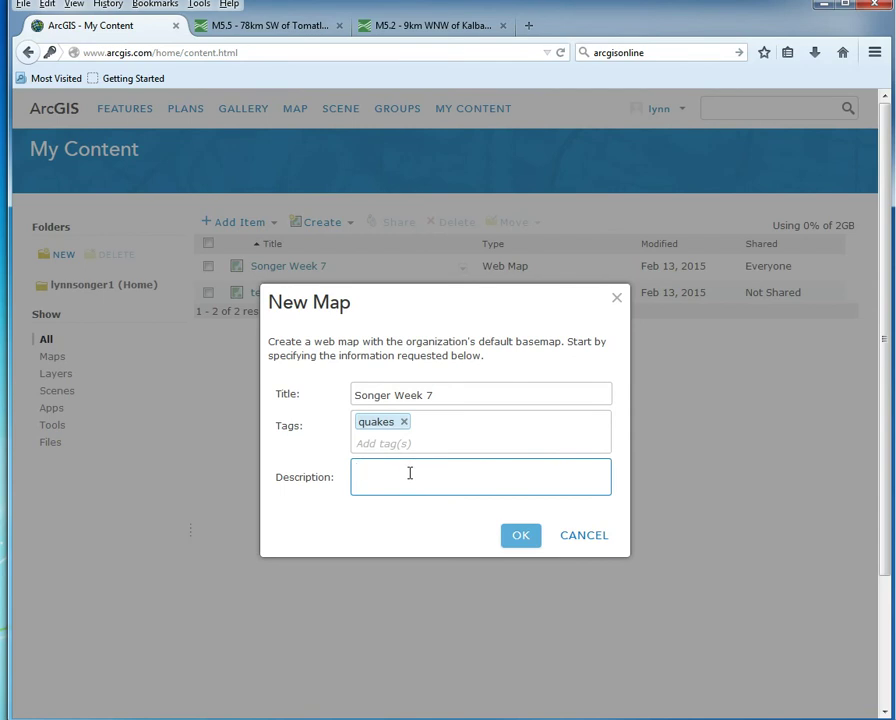
{"action": "type", "text": "quake evaluation"}
{"action": "left_click", "coordinate": [512, 543]}
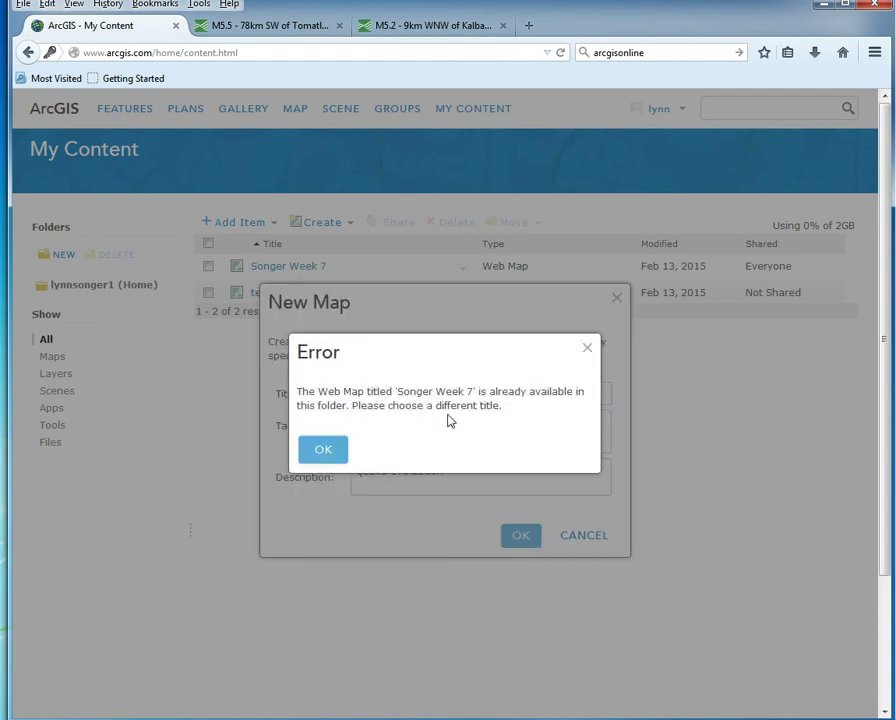
Step: After the duplicate-title error, retitle the map 'Songer Week Seven' and create it
{"action": "left_click", "coordinate": [324, 455]}
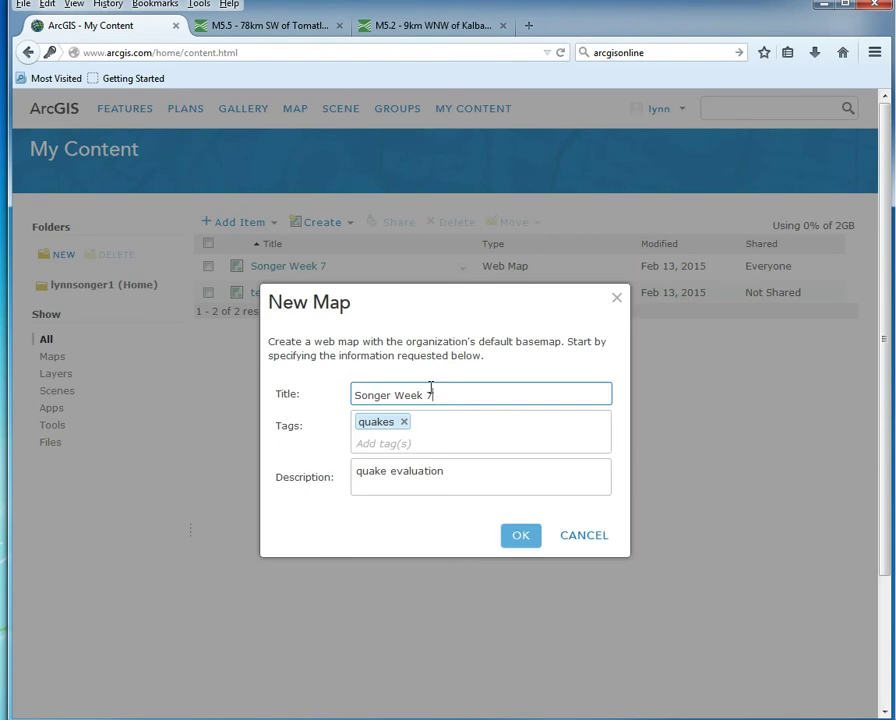
{"action": "double_click", "coordinate": [429, 395]}
{"action": "type", "text": "Seven"}
{"action": "left_click", "coordinate": [522, 542]}
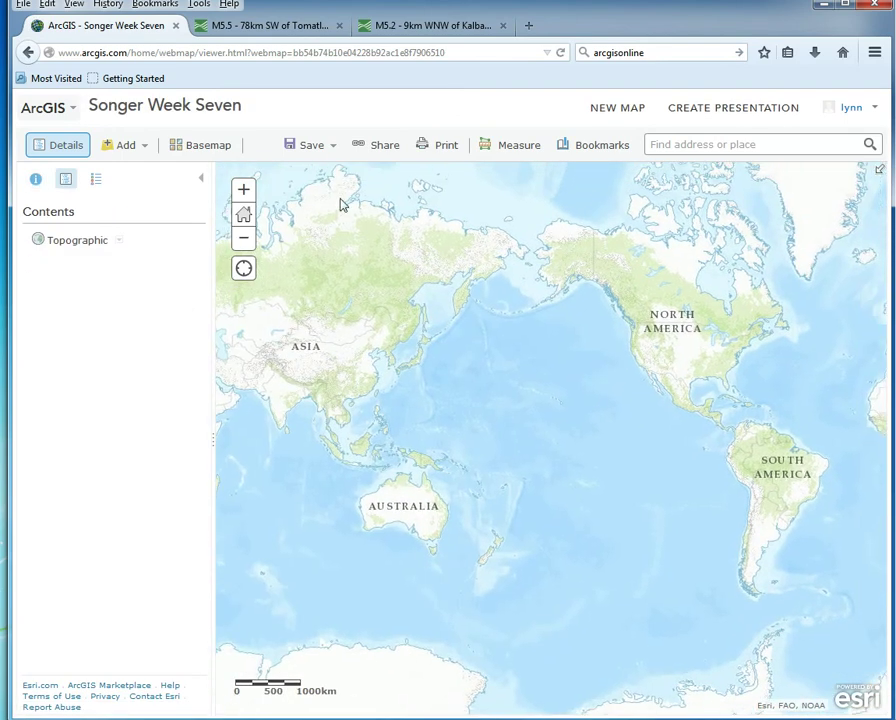
Step: Search the layer catalogue for 'tectonic plates'
{"action": "left_click", "coordinate": [125, 153]}
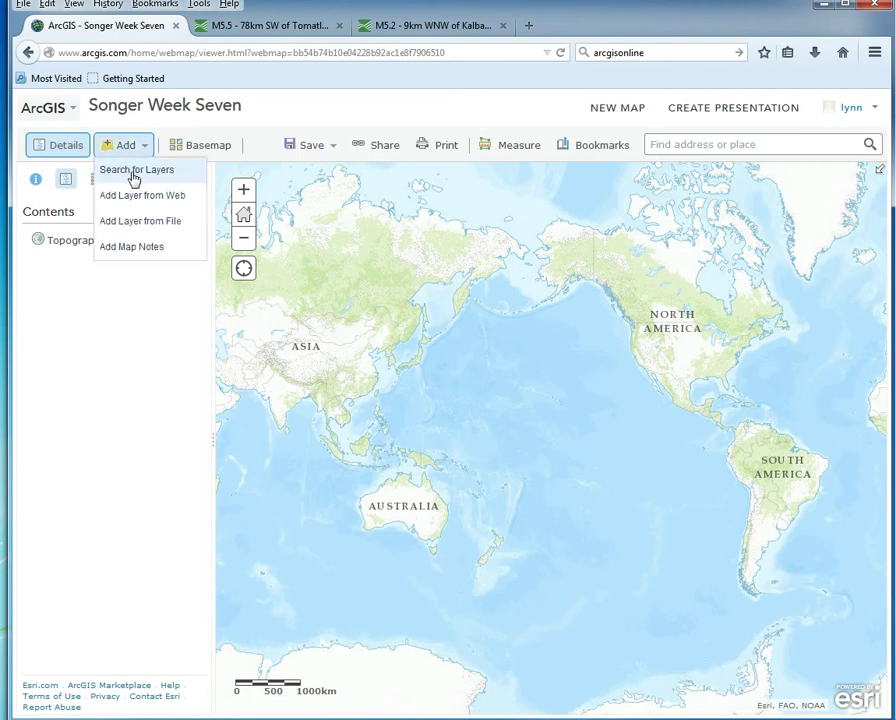
{"action": "left_click", "coordinate": [134, 172]}
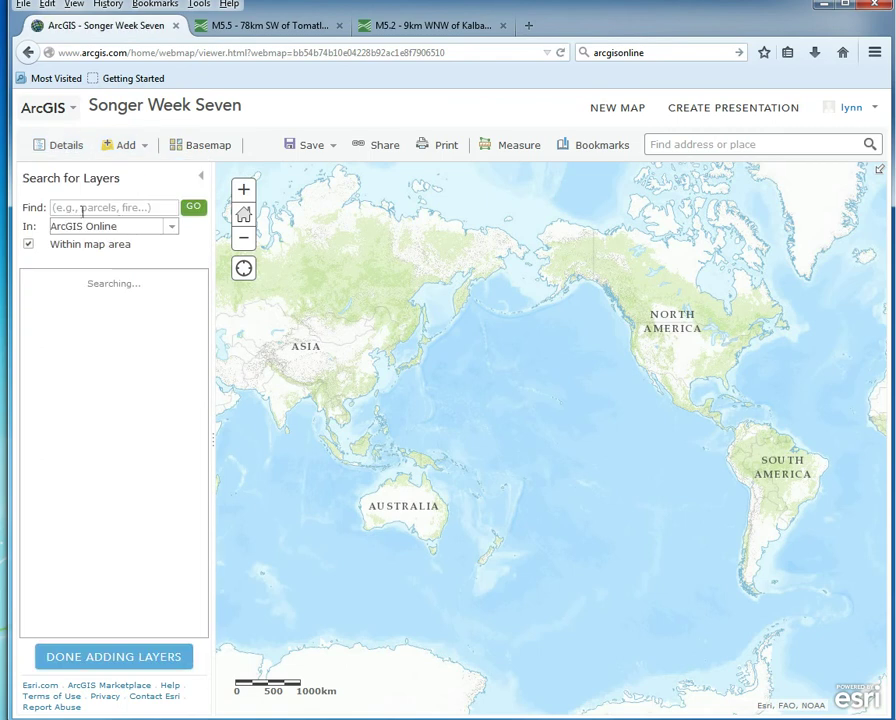
{"action": "left_click", "coordinate": [152, 206]}
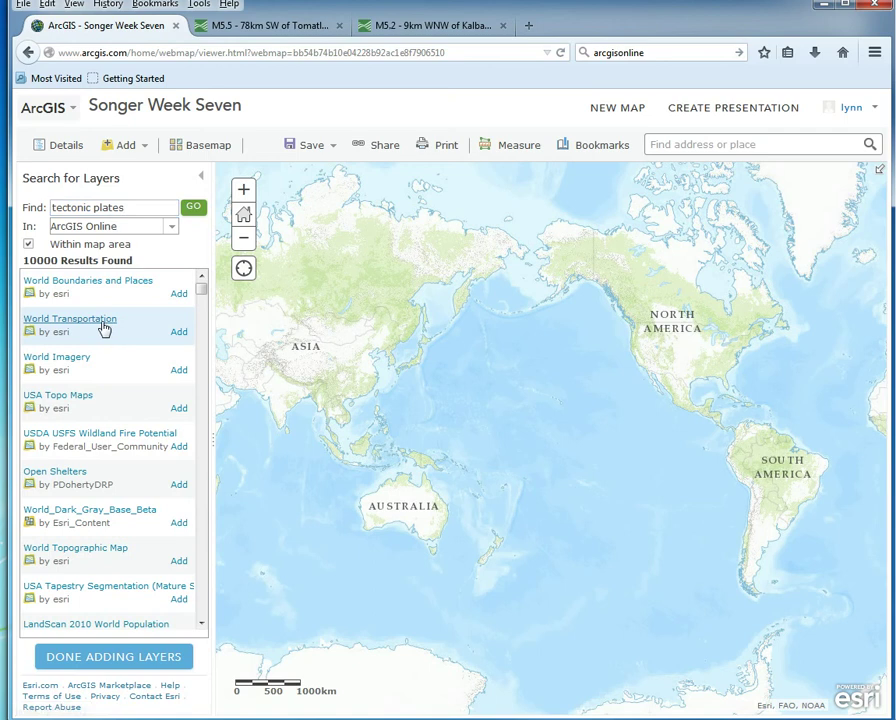
{"action": "left_click", "coordinate": [106, 328]}
{"action": "left_click", "coordinate": [192, 209]}
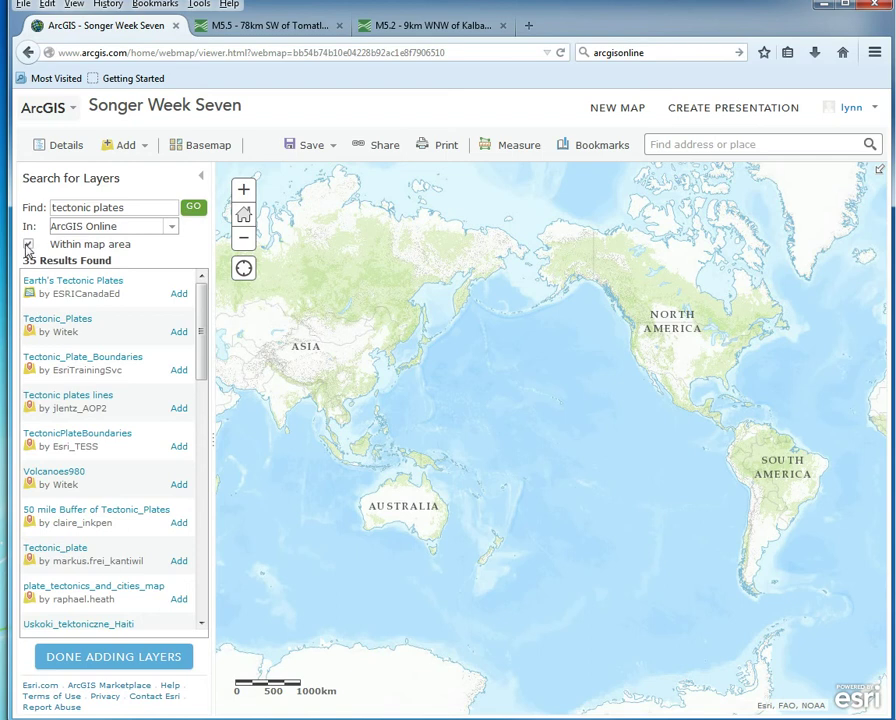
Step: Uncheck Within map area and add Earth's Tectonic Plates to the map
{"action": "left_click", "coordinate": [28, 245]}
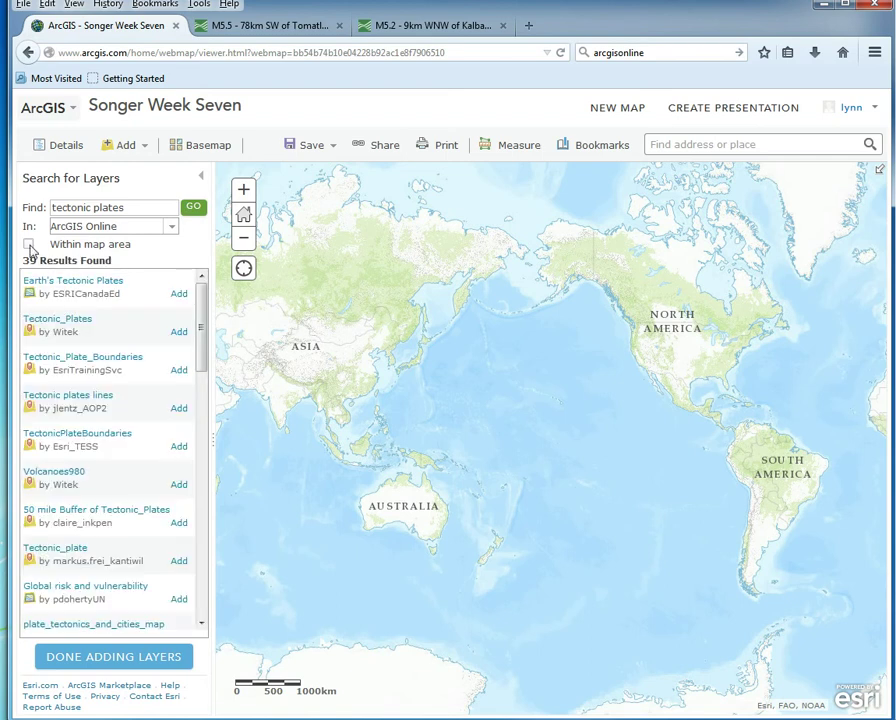
{"action": "left_click", "coordinate": [29, 246]}
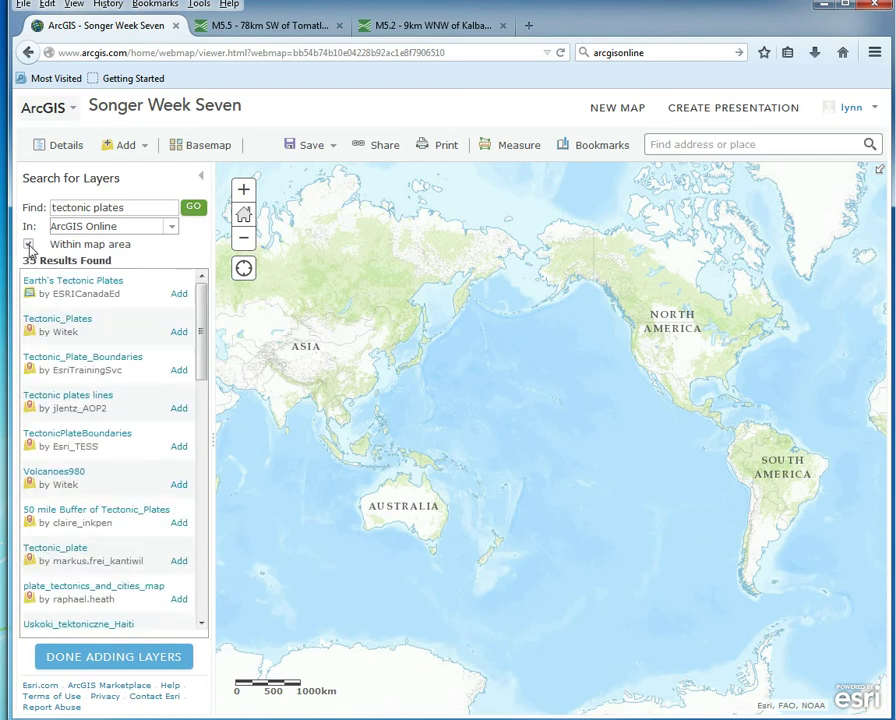
{"action": "left_click", "coordinate": [29, 246]}
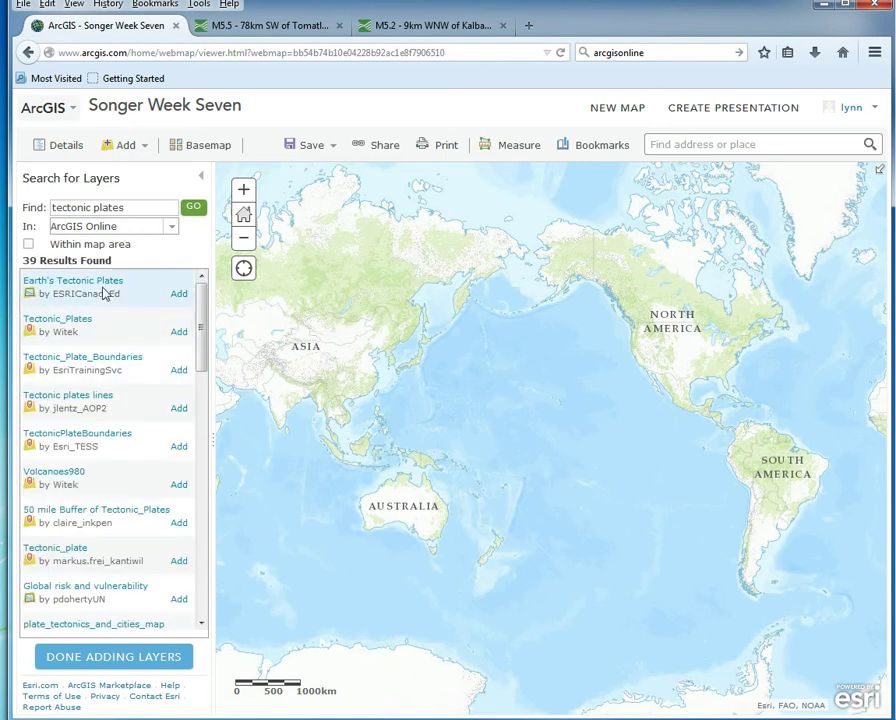
{"action": "left_click", "coordinate": [179, 294]}
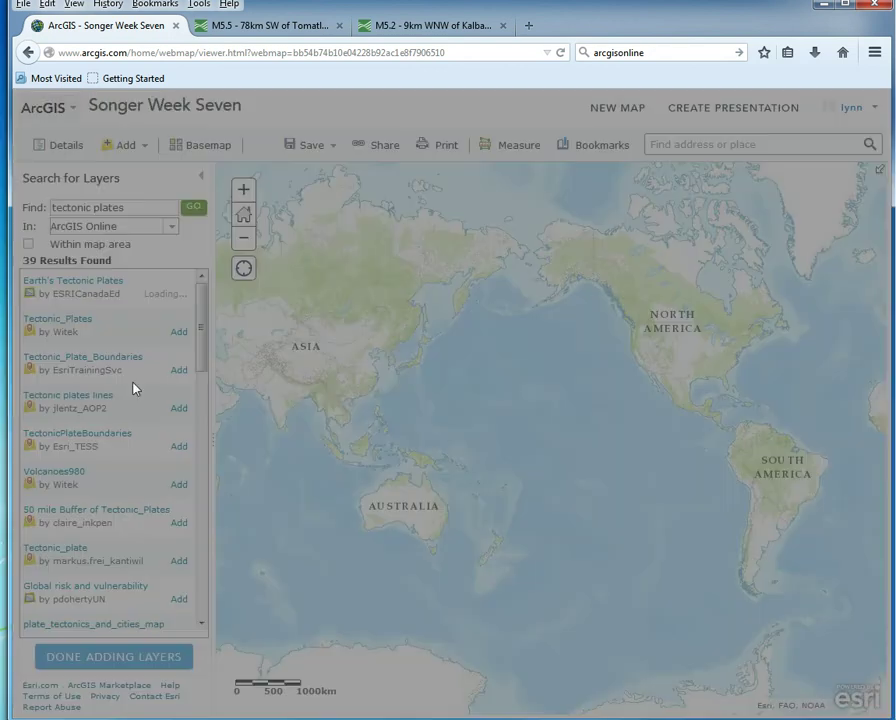
Step: Dismiss the waiting message, then add and remove the Tectonic_Plates layer
{"action": "left_click", "coordinate": [333, 452]}
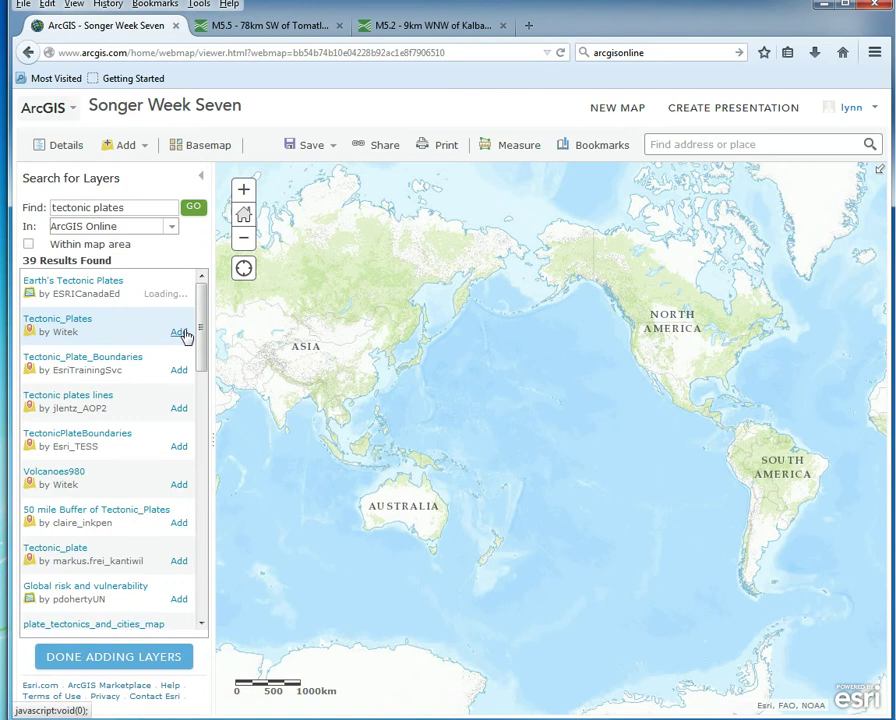
{"action": "left_click", "coordinate": [181, 334]}
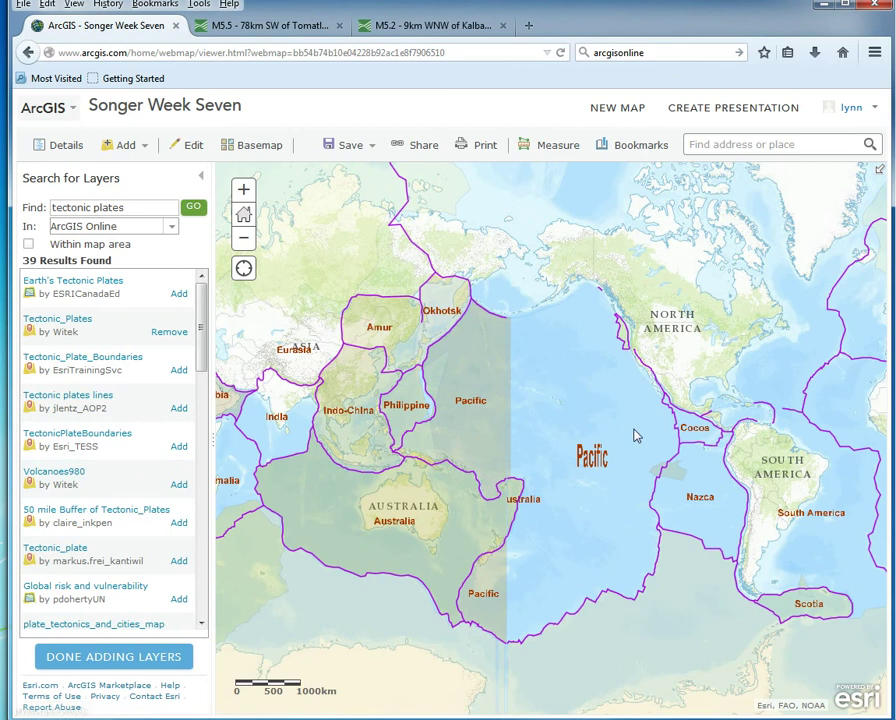
{"action": "left_click", "coordinate": [166, 333]}
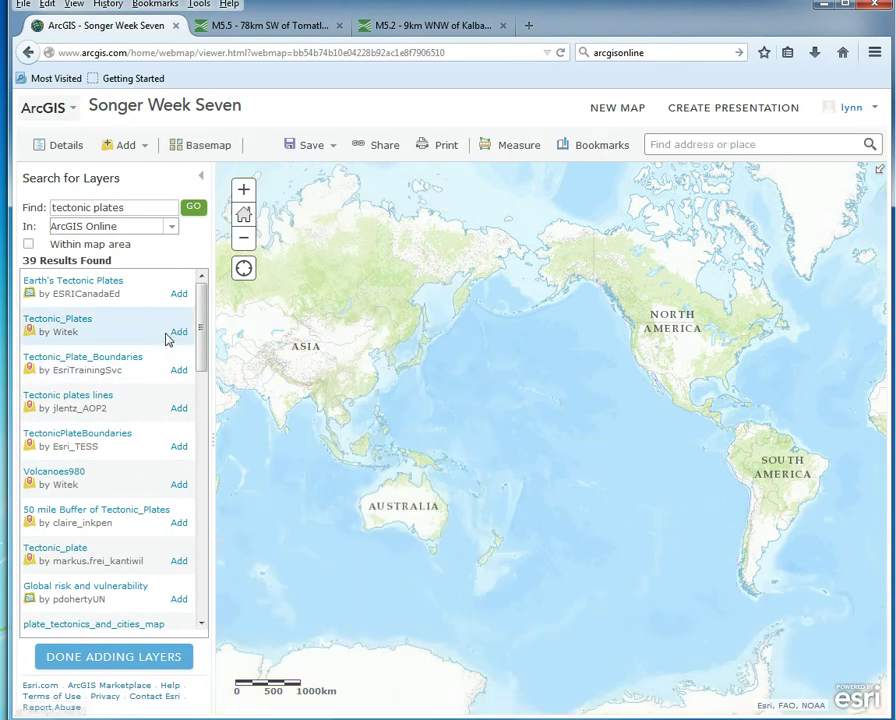
Step: Add the TectonicPlateBoundaries layer and select the search term for replacement
{"action": "left_click", "coordinate": [179, 448]}
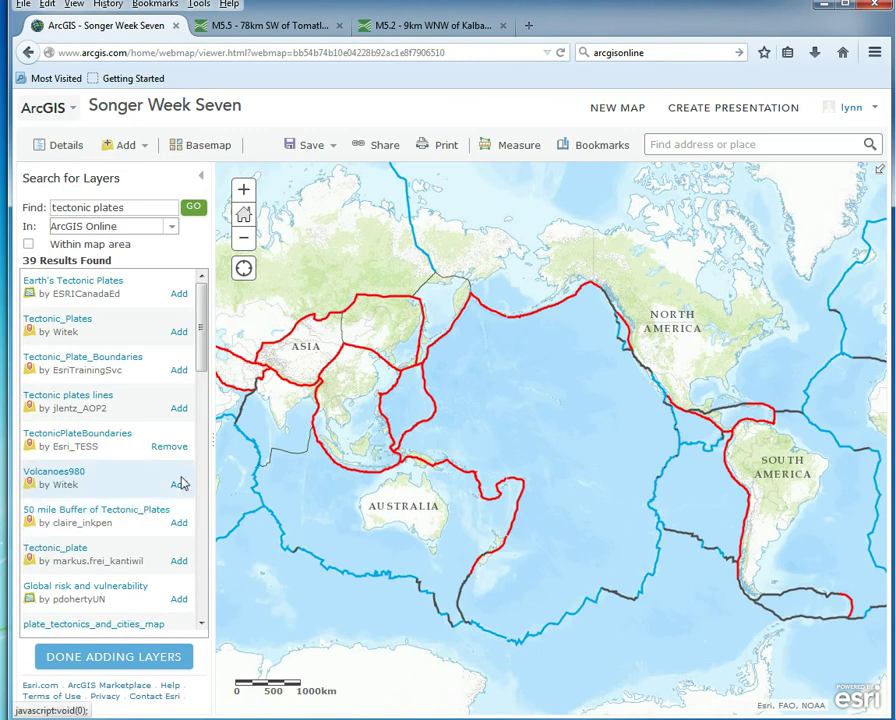
{"action": "left_click_drag", "start_coordinate": [200, 356], "coordinate": [208, 448]}
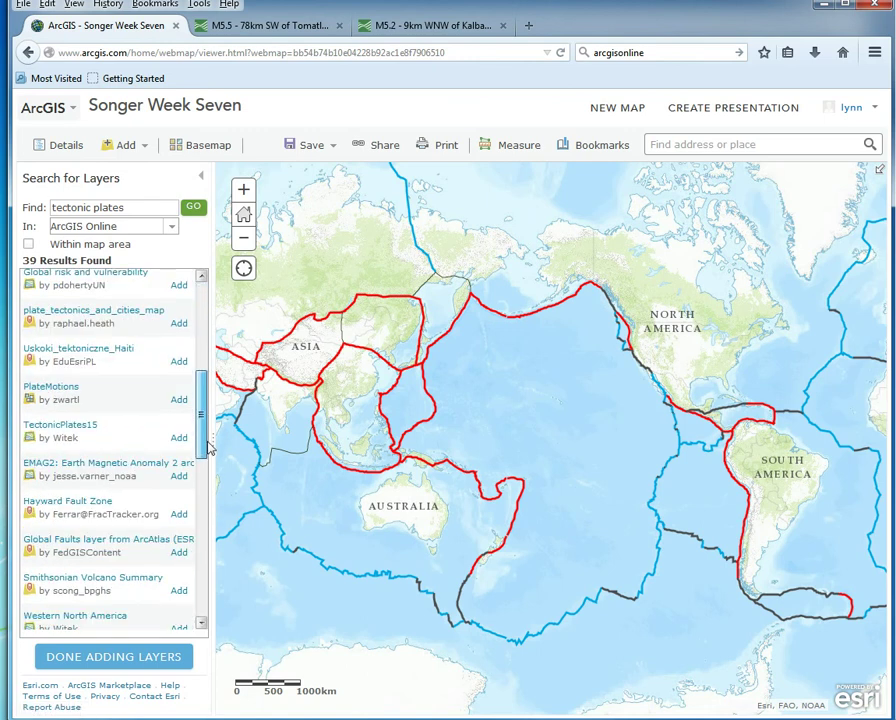
{"action": "left_click_drag", "start_coordinate": [208, 448], "coordinate": [208, 444]}
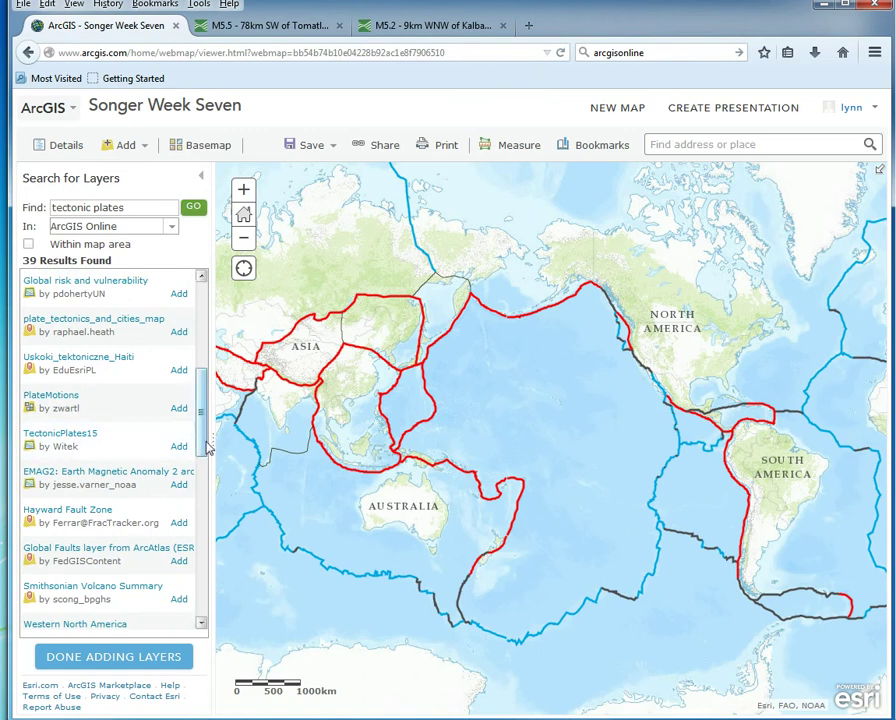
{"action": "scroll", "coordinate": [206, 440], "scroll_direction": "up", "scroll_amount": 3}
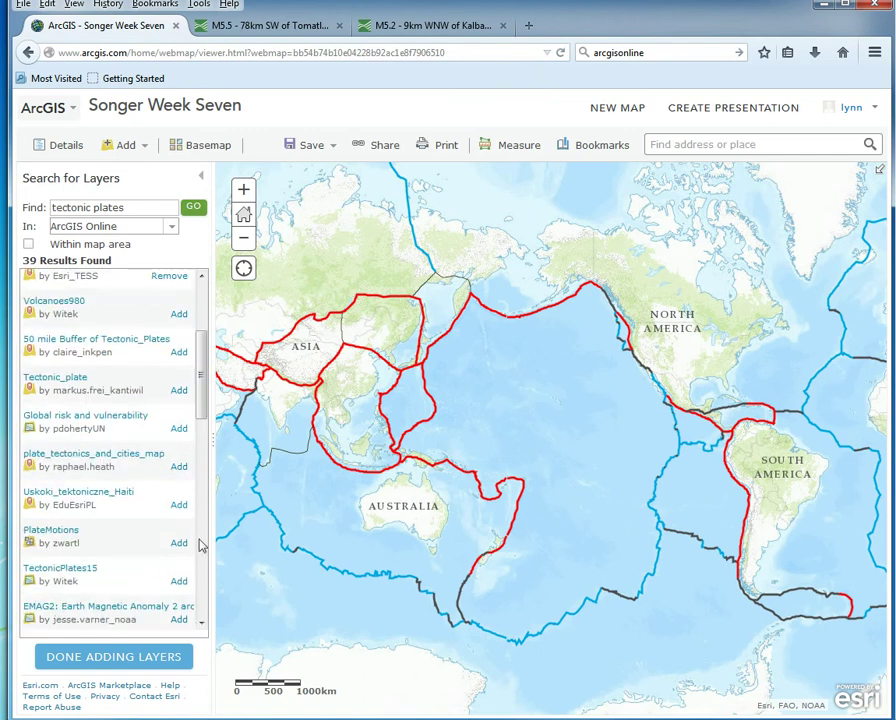
{"action": "scroll", "coordinate": [200, 400], "scroll_direction": "up", "scroll_amount": 3}
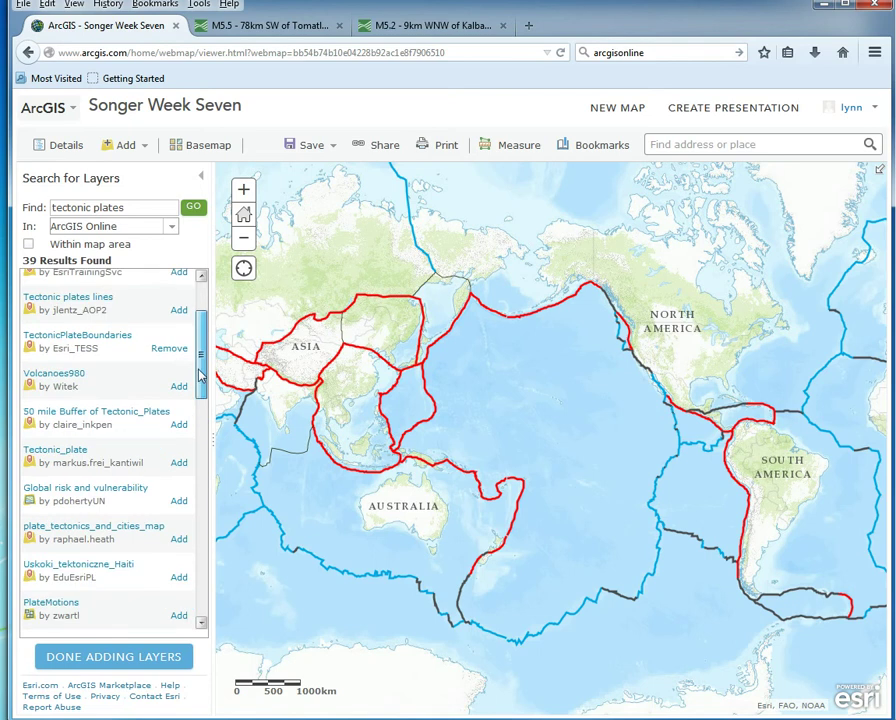
{"action": "triple_click", "coordinate": [134, 208]}
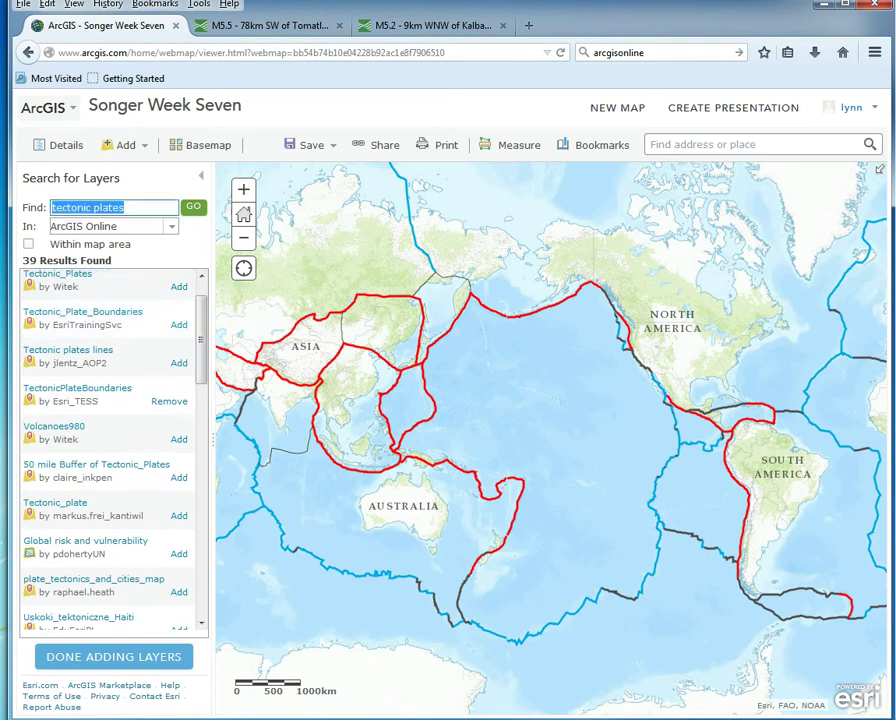
Step: Search 'earthqua', dismiss the Earth's Tectonic Plates error, and finish adding the Earthquakes layer
{"action": "type", "text": "ear"}
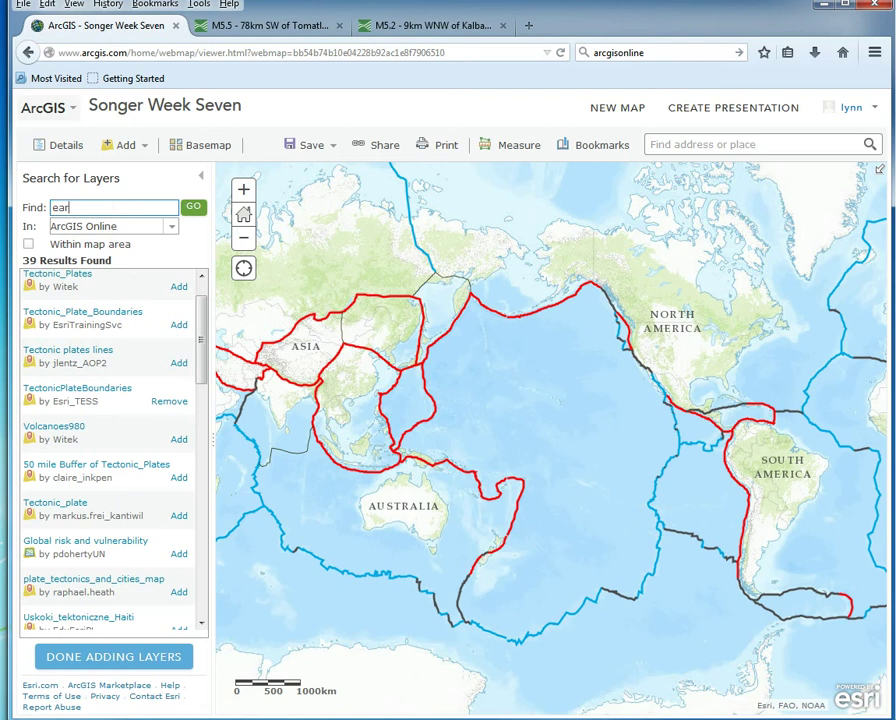
{"action": "type", "text": "thquake"}
{"action": "left_click", "coordinate": [193, 209]}
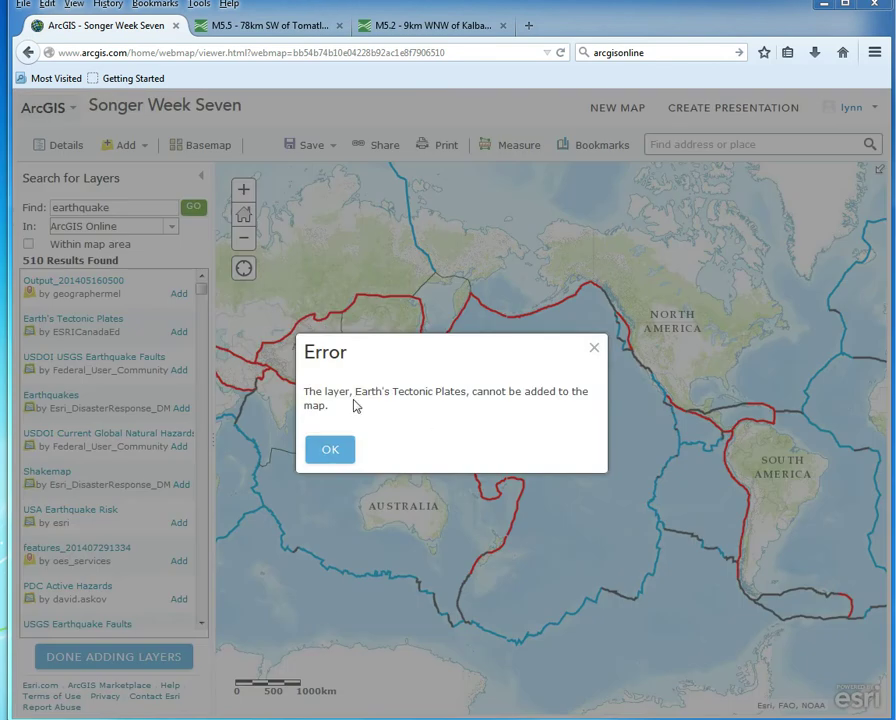
{"action": "left_click", "coordinate": [335, 456]}
{"action": "left_click", "coordinate": [332, 455]}
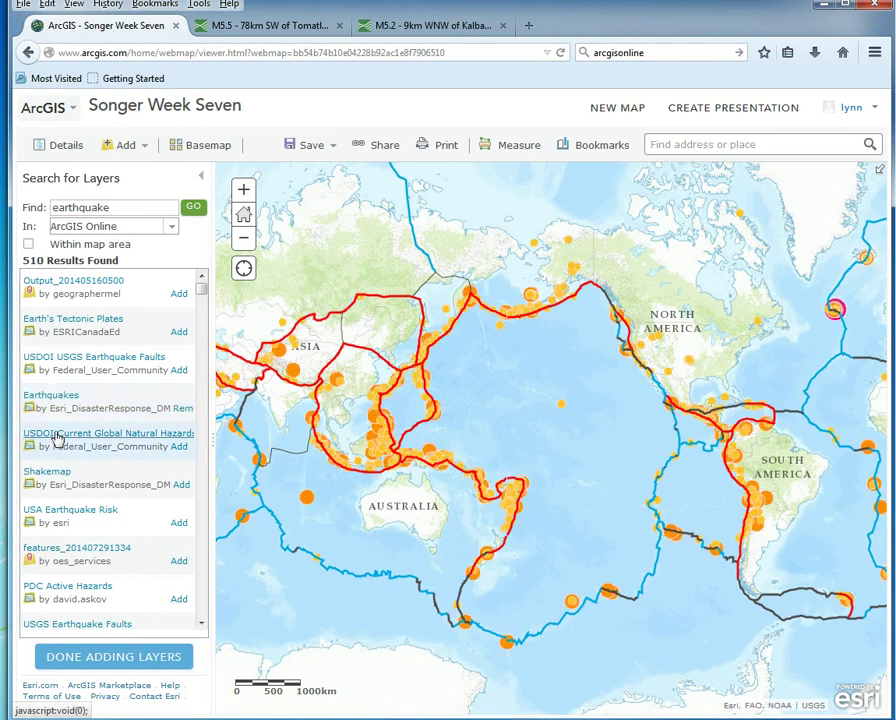
{"action": "left_click", "coordinate": [96, 663]}
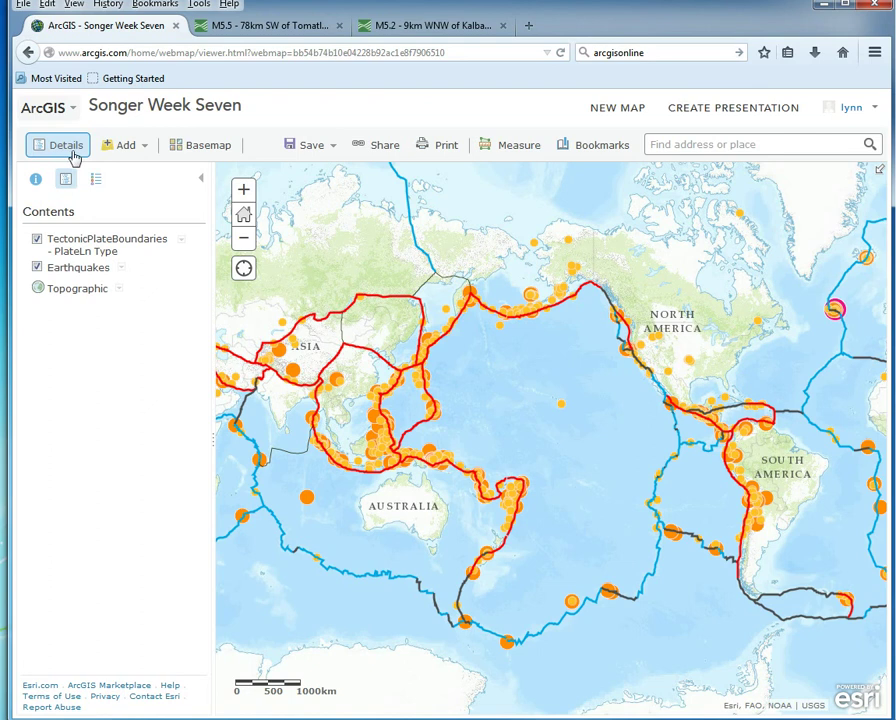
Step: Show the Legend, then pan and zoom around the world to inspect the earthquakes
{"action": "left_click", "coordinate": [96, 178]}
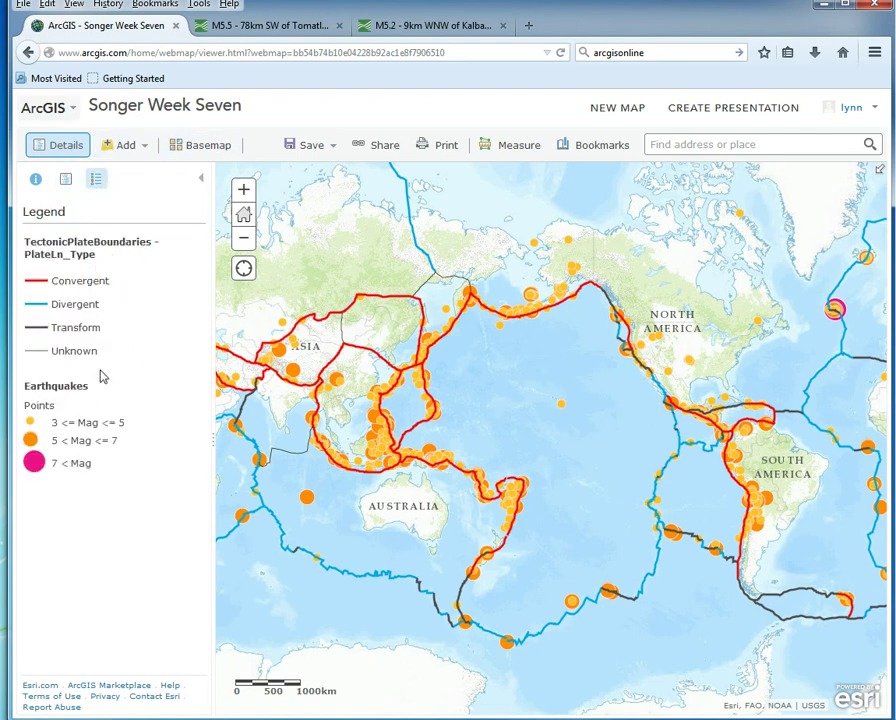
{"action": "left_click_drag", "start_coordinate": [619, 392], "coordinate": [410, 408]}
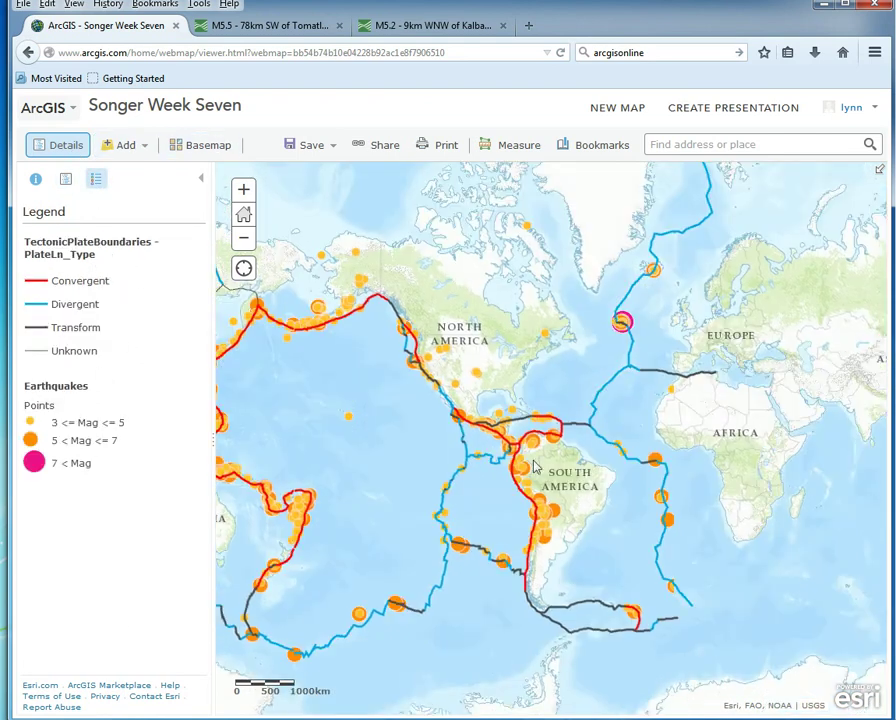
{"action": "left_click_drag", "start_coordinate": [621, 321], "coordinate": [506, 194]}
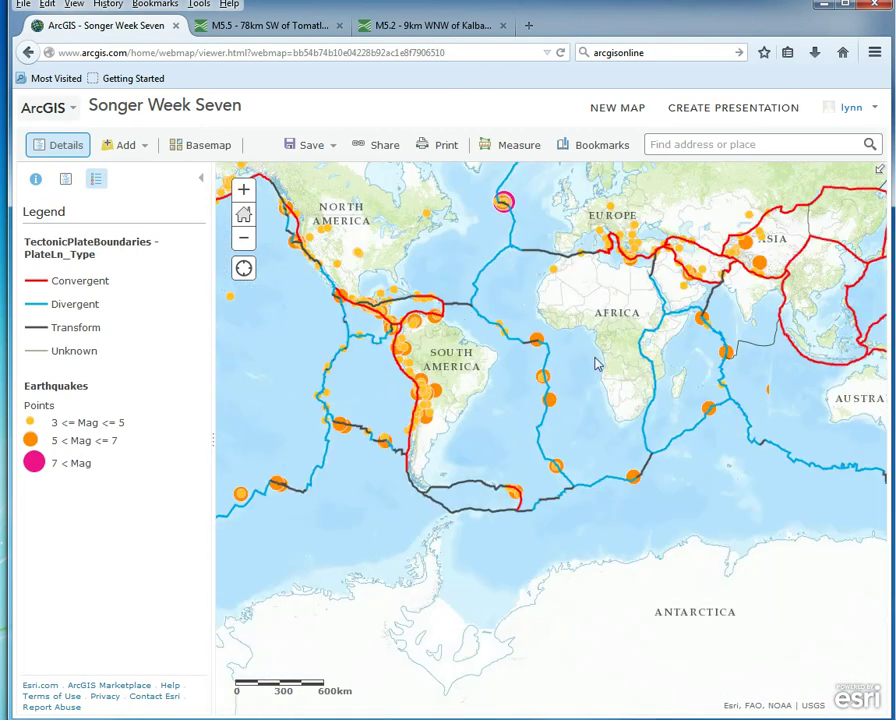
{"action": "left_click_drag", "start_coordinate": [658, 360], "coordinate": [729, 425]}
{"action": "left_click_drag", "start_coordinate": [292, 411], "coordinate": [396, 474]}
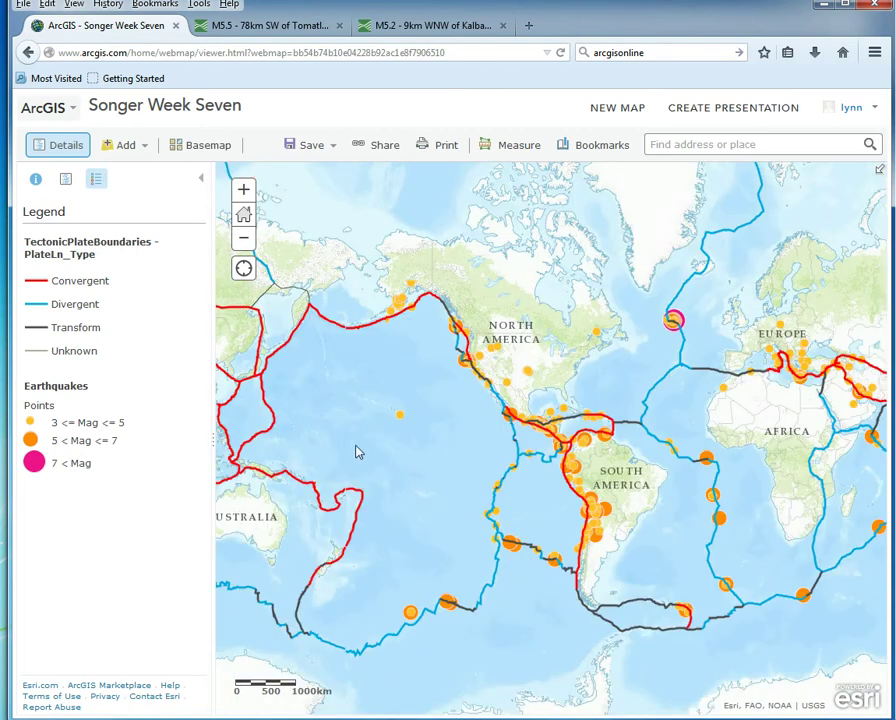
{"action": "left_click_drag", "start_coordinate": [602, 361], "coordinate": [837, 309]}
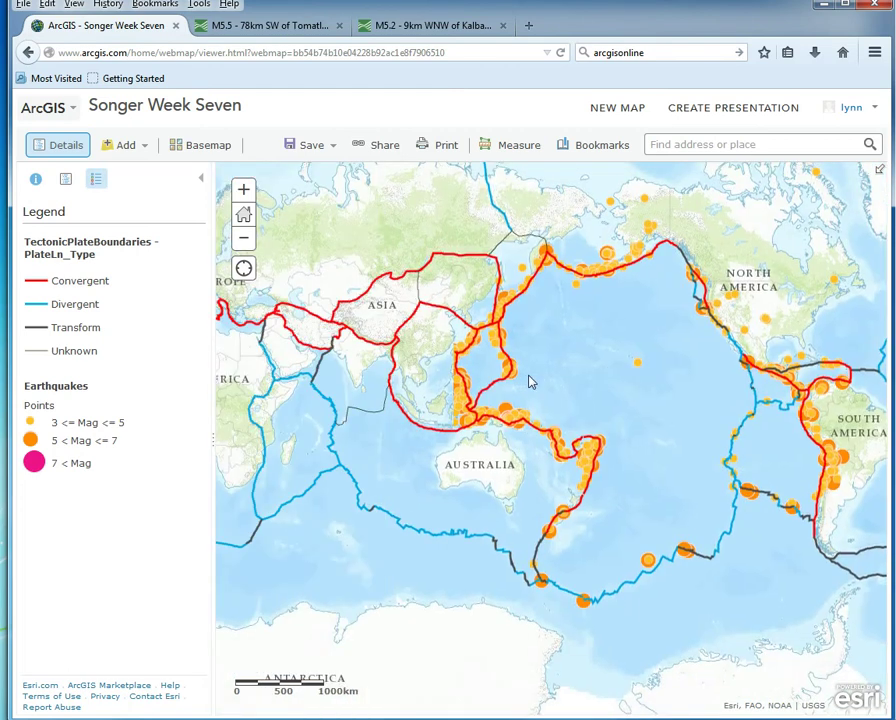
{"action": "scroll", "coordinate": [565, 332], "scroll_direction": "up", "scroll_amount": 2}
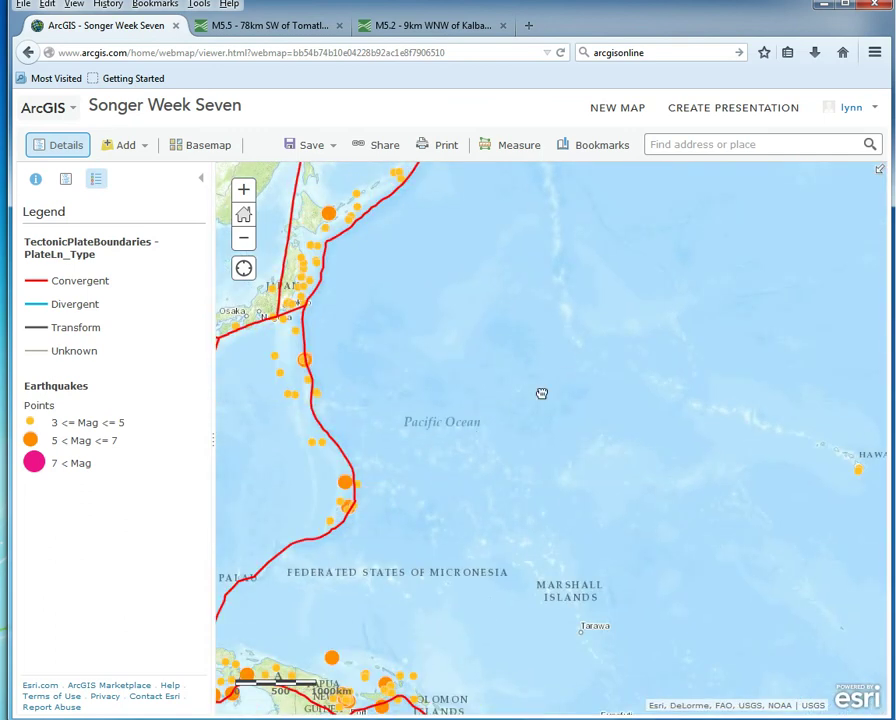
{"action": "left_click_drag", "start_coordinate": [541, 393], "coordinate": [582, 318]}
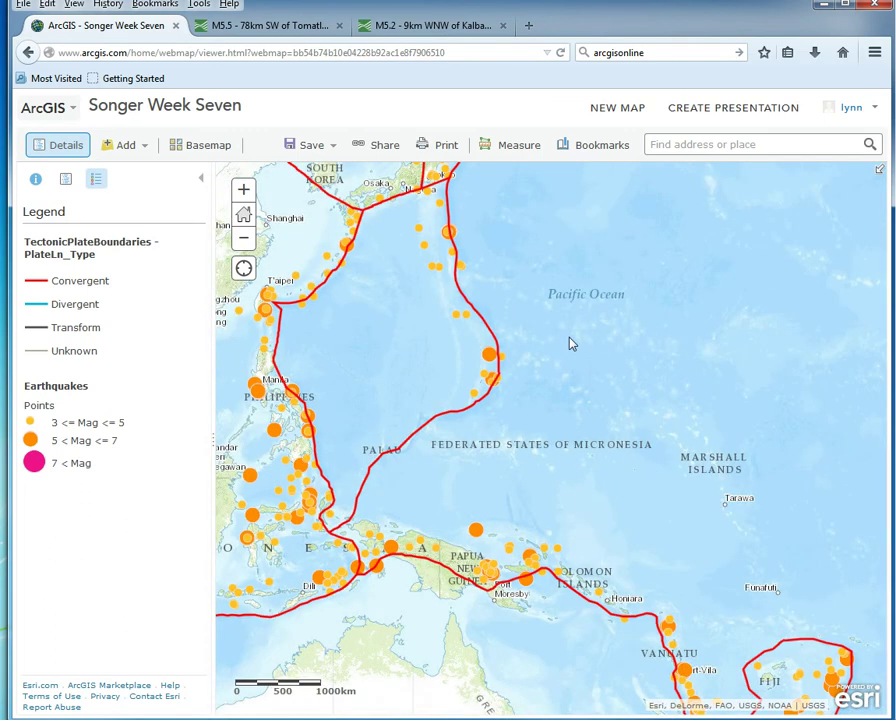
{"action": "scroll", "coordinate": [578, 355], "scroll_direction": "down", "scroll_amount": 2}
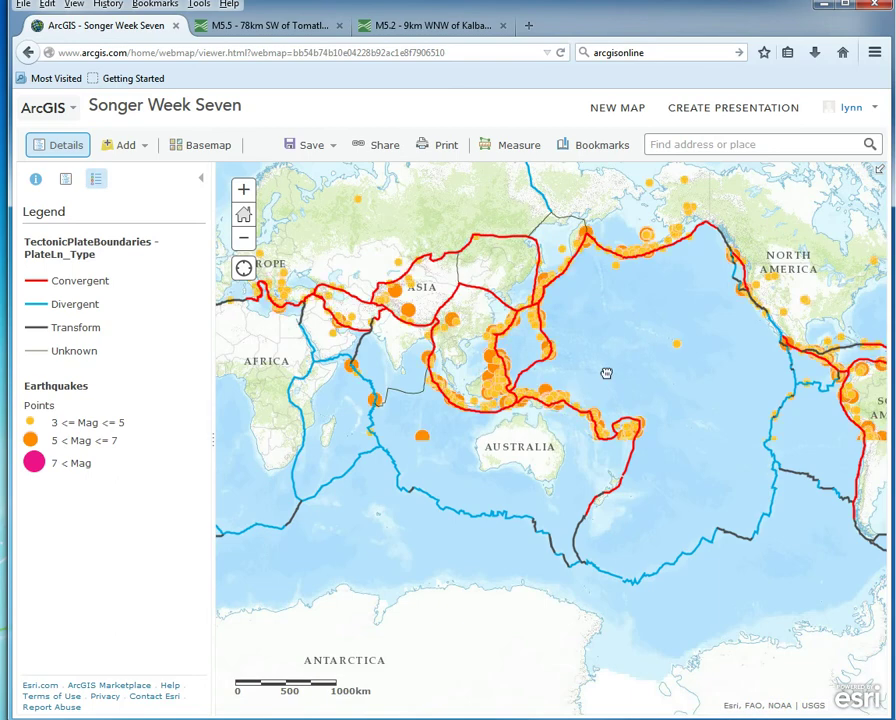
{"action": "left_click_drag", "start_coordinate": [606, 373], "coordinate": [532, 442]}
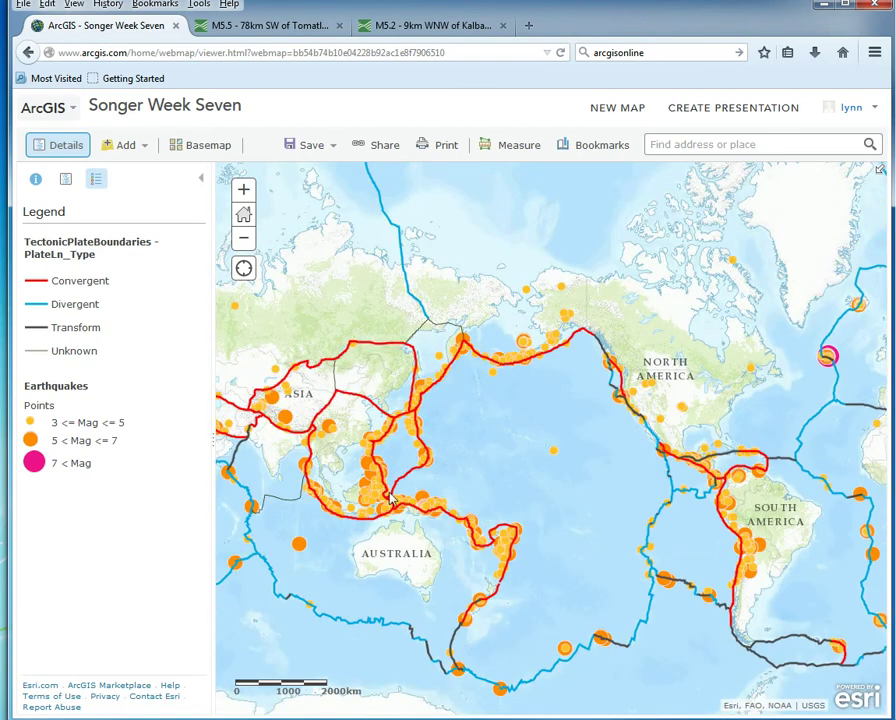
Step: Open the popup for the 12km WSW of Volcano, Hawaii quake and its More info report
{"action": "left_click", "coordinate": [555, 454]}
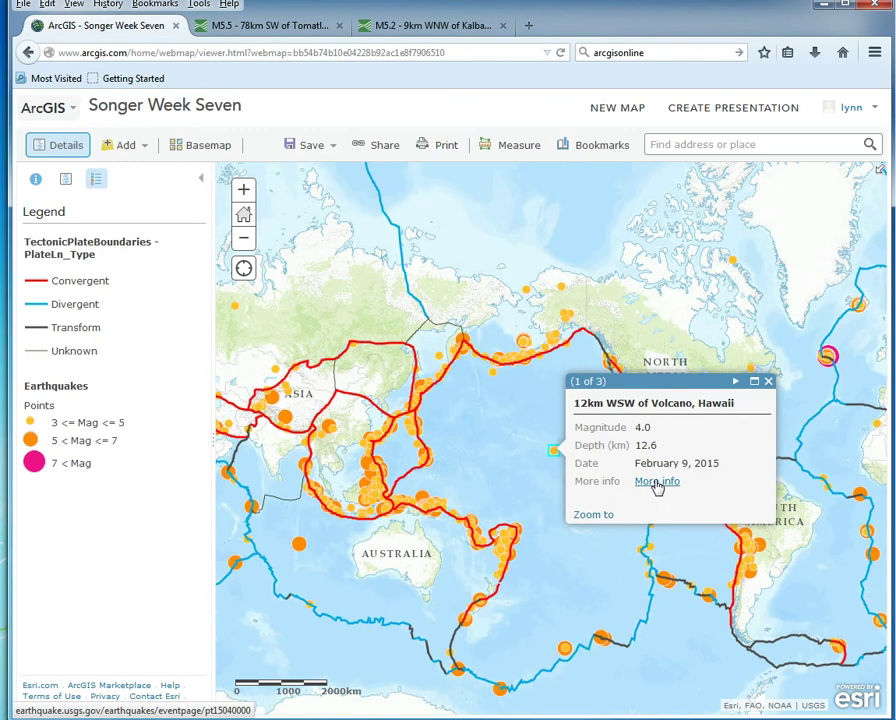
{"action": "left_click", "coordinate": [657, 482]}
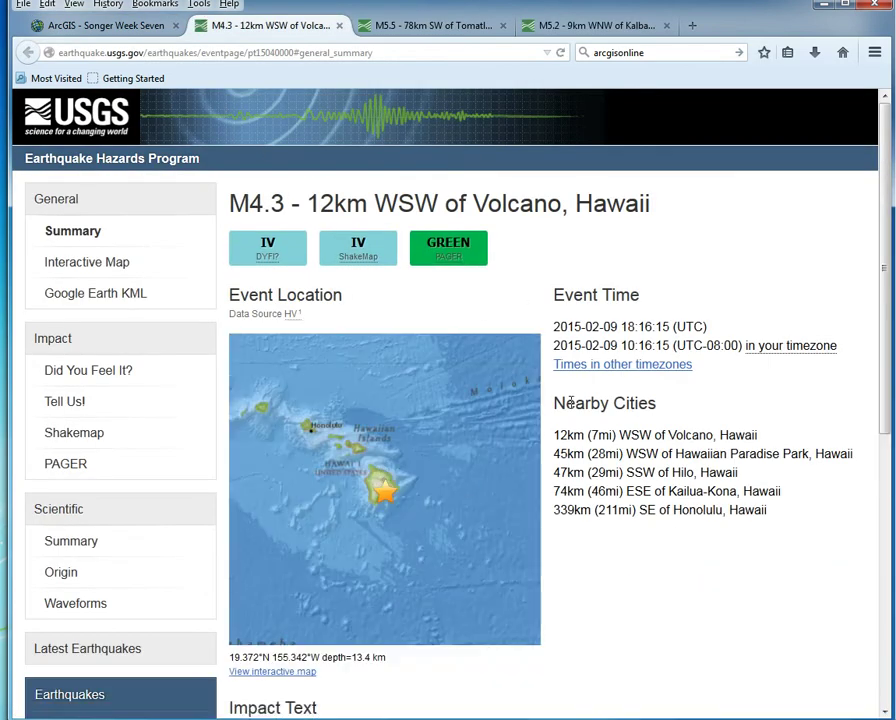
Step: Scroll through the USGS M4.3 Volcano, Hawaii page, then return to the Songer Week Seven tab
{"action": "scroll", "coordinate": [640, 530], "scroll_direction": "down", "scroll_amount": 5}
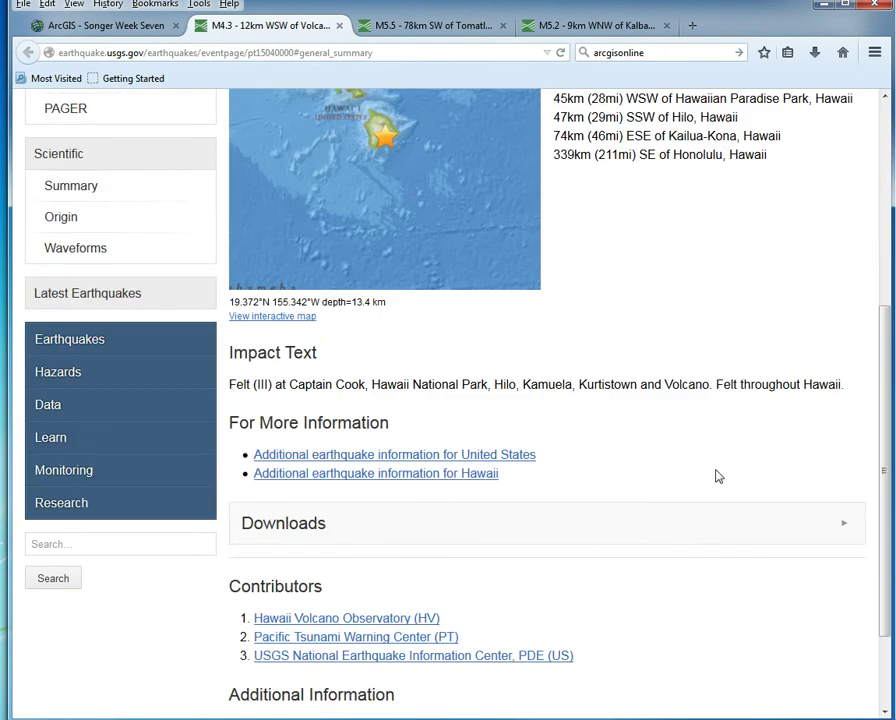
{"action": "scroll", "coordinate": [735, 440], "scroll_direction": "up", "scroll_amount": 4}
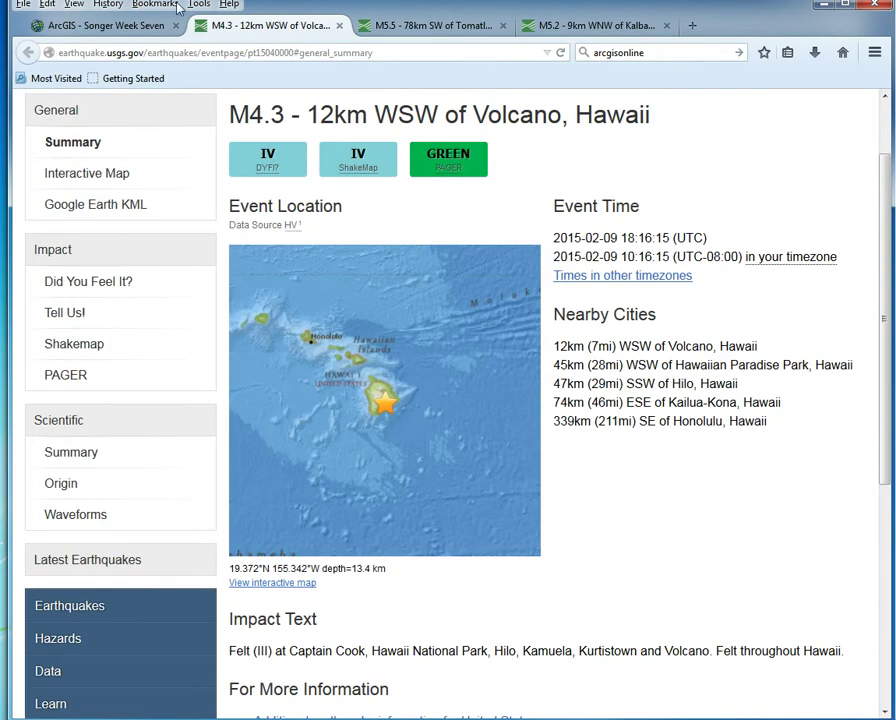
{"action": "left_click", "coordinate": [117, 30]}
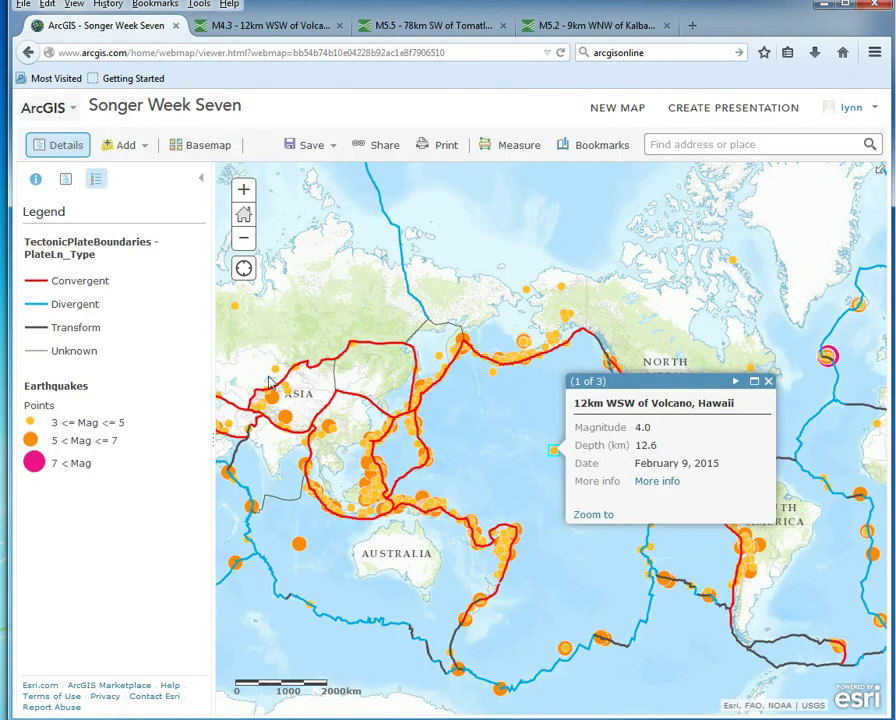
Step: Close the Hawaii quake popup and zoom the map in on South America around Bolivia
{"action": "left_click", "coordinate": [768, 384]}
{"action": "left_click_drag", "start_coordinate": [524, 500], "coordinate": [556, 306]}
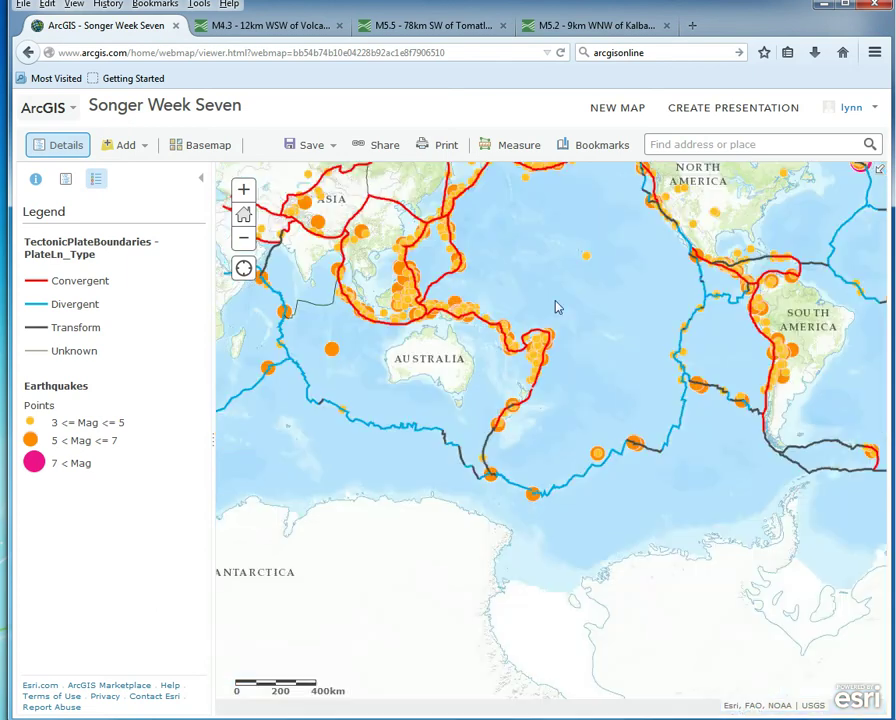
{"action": "left_click_drag", "start_coordinate": [478, 442], "coordinate": [495, 632]}
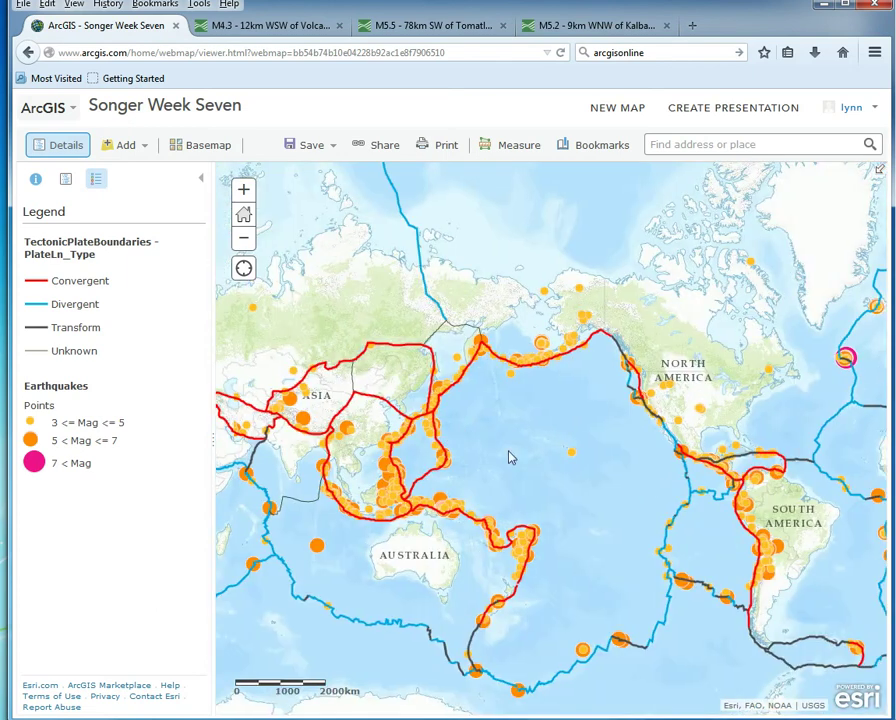
{"action": "left_click_drag", "start_coordinate": [510, 456], "coordinate": [366, 482]}
{"action": "left_click_drag", "start_coordinate": [607, 437], "coordinate": [601, 416]}
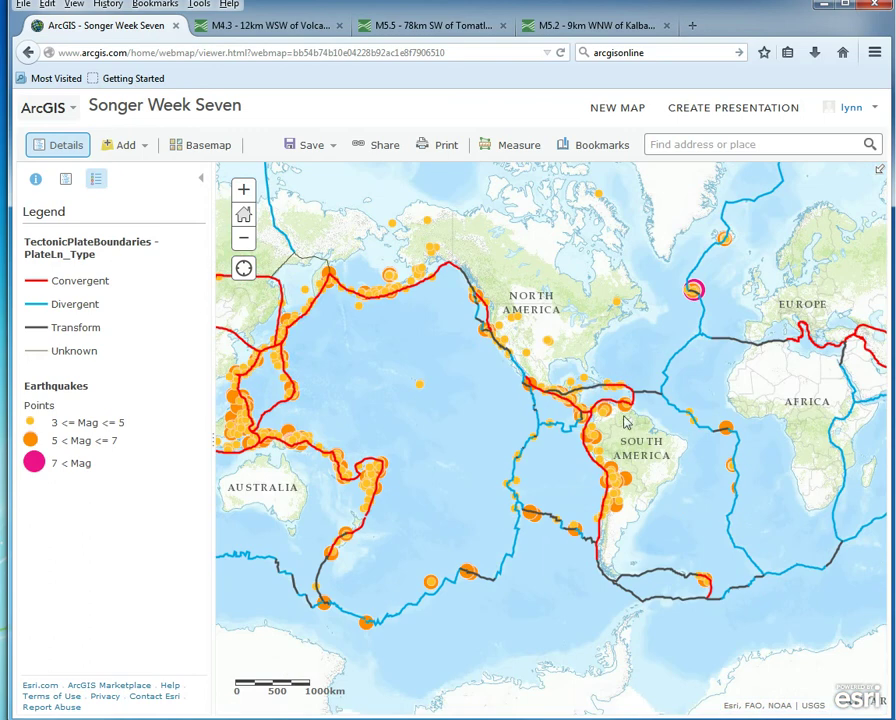
{"action": "left_click_drag", "start_coordinate": [718, 347], "coordinate": [562, 415]}
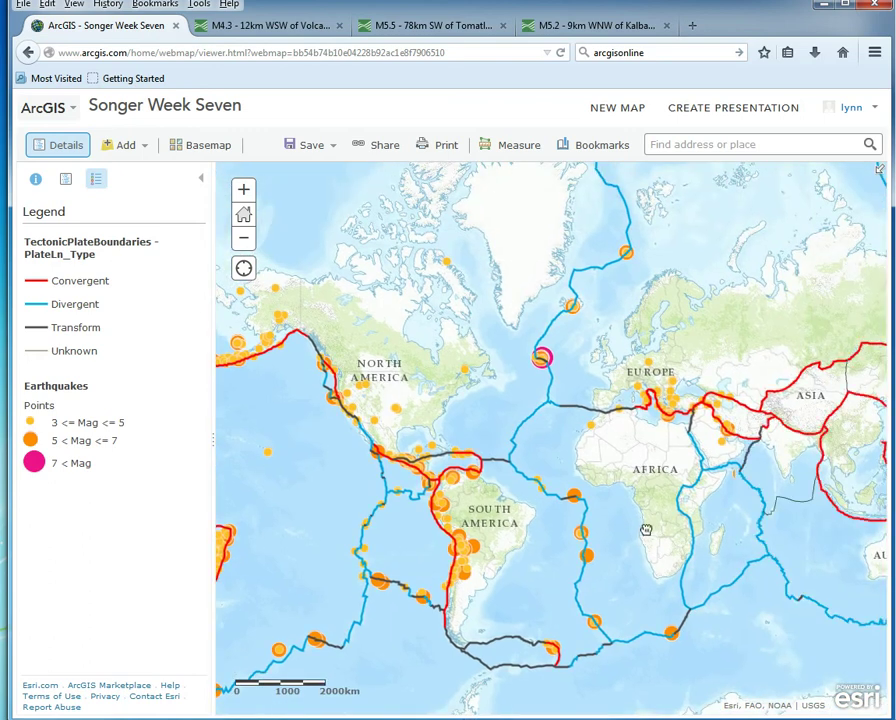
{"action": "left_click_drag", "start_coordinate": [643, 534], "coordinate": [512, 524]}
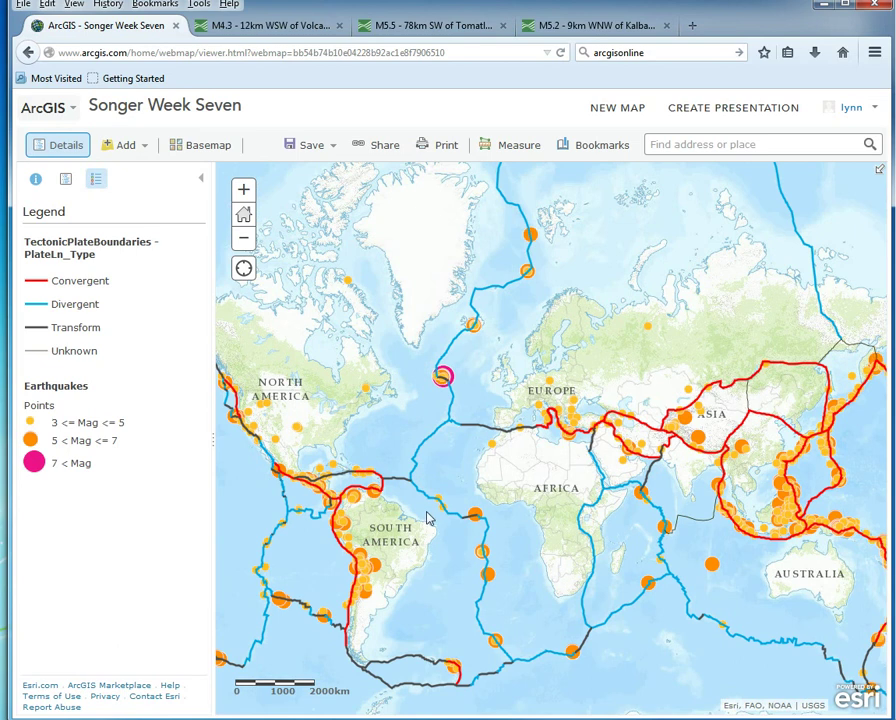
{"action": "left_click_drag", "start_coordinate": [428, 516], "coordinate": [511, 440]}
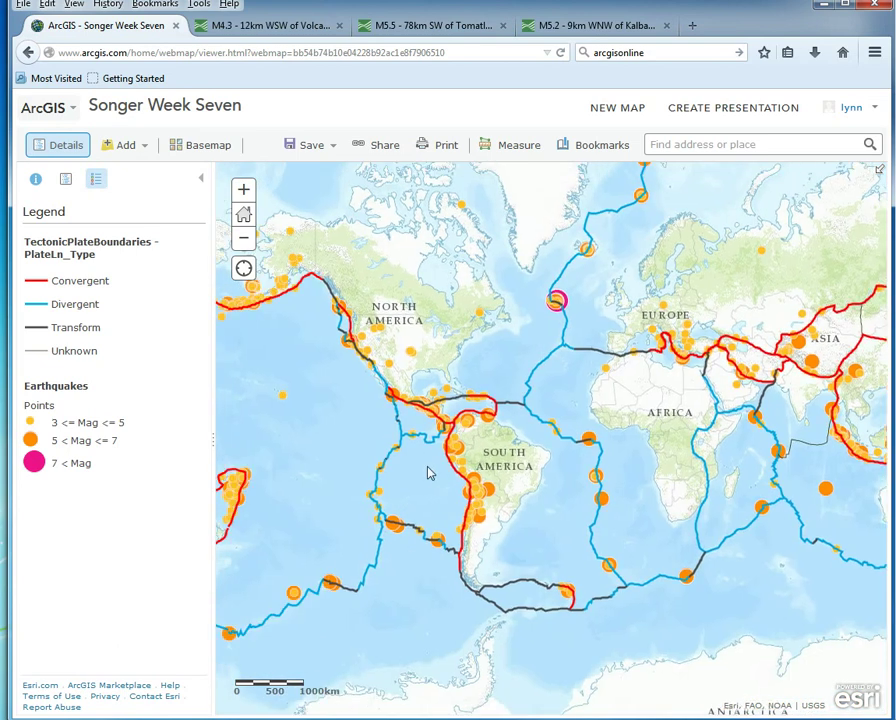
{"action": "scroll", "coordinate": [426, 472], "scroll_direction": "up", "scroll_amount": 1}
{"action": "scroll", "coordinate": [437, 462], "scroll_direction": "up", "scroll_amount": 1}
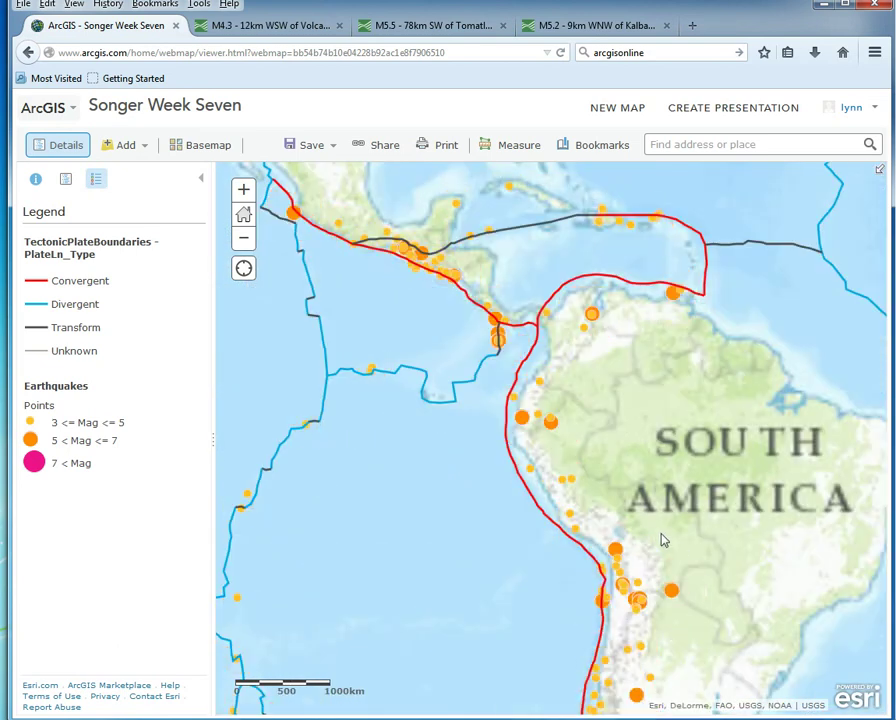
{"action": "left_click_drag", "start_coordinate": [671, 550], "coordinate": [562, 367]}
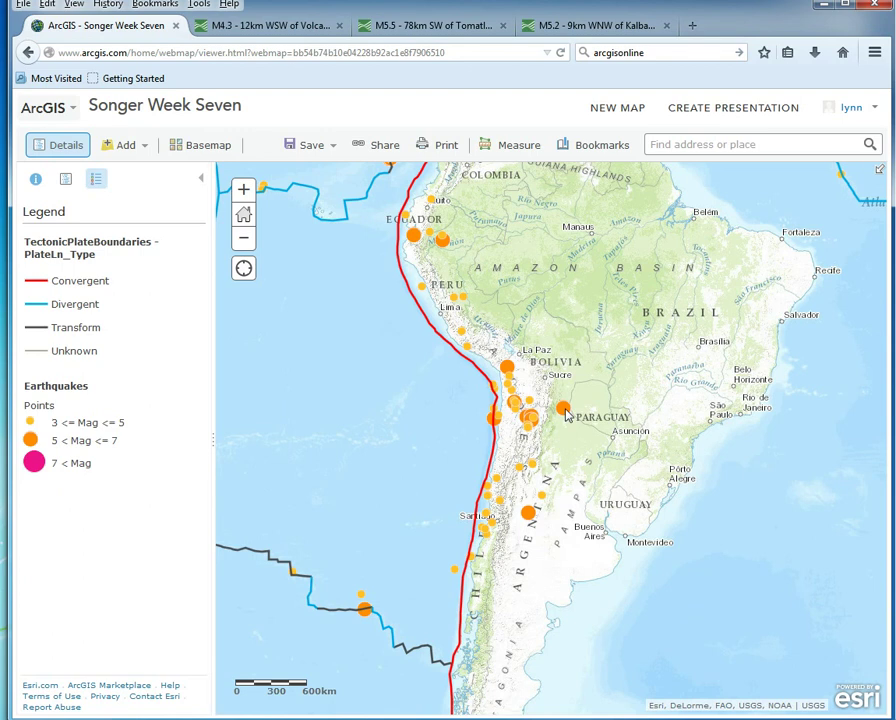
Step: Open the 69km ESE of Yacuiba, Bolivia quake popup and its USGS More info page
{"action": "left_click", "coordinate": [565, 411]}
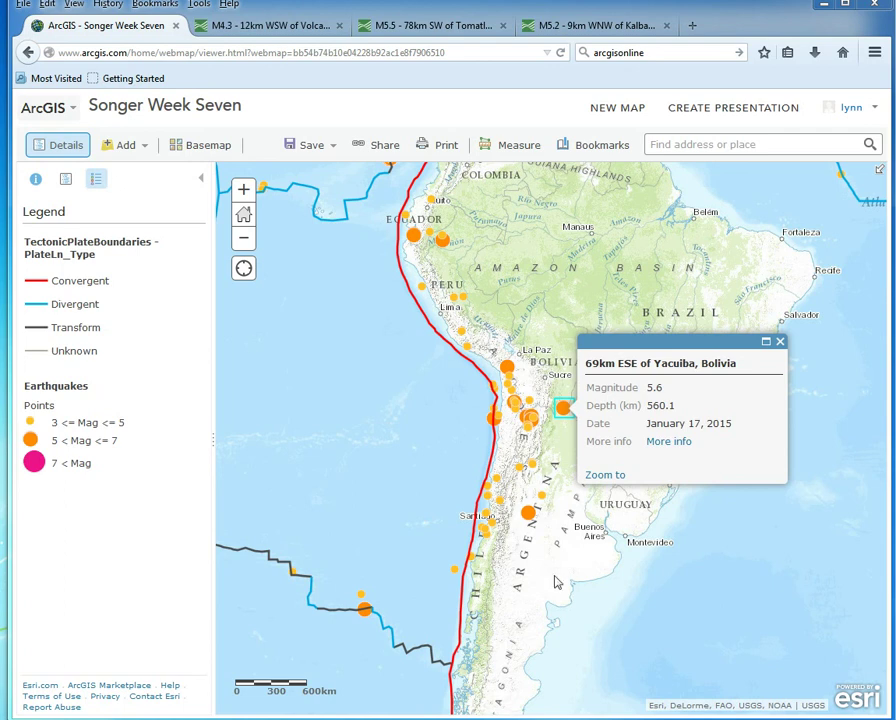
{"action": "left_click", "coordinate": [659, 448]}
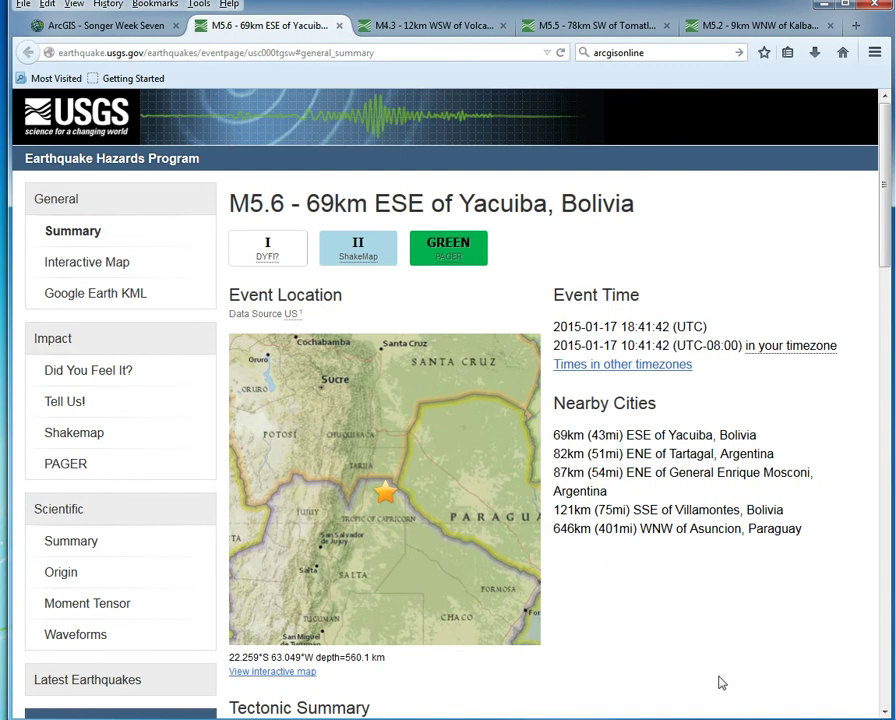
Step: Read through the USGS tectonic summary for the earthquake
{"action": "scroll", "coordinate": [686, 632], "scroll_direction": "down", "scroll_amount": 3}
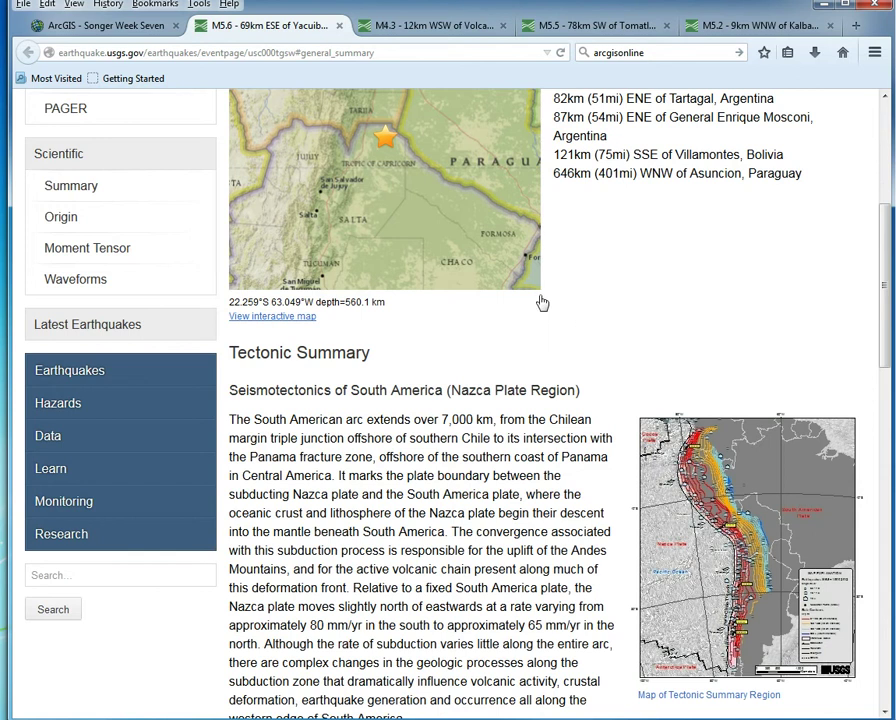
{"action": "scroll", "coordinate": [596, 300], "scroll_direction": "down", "scroll_amount": 2}
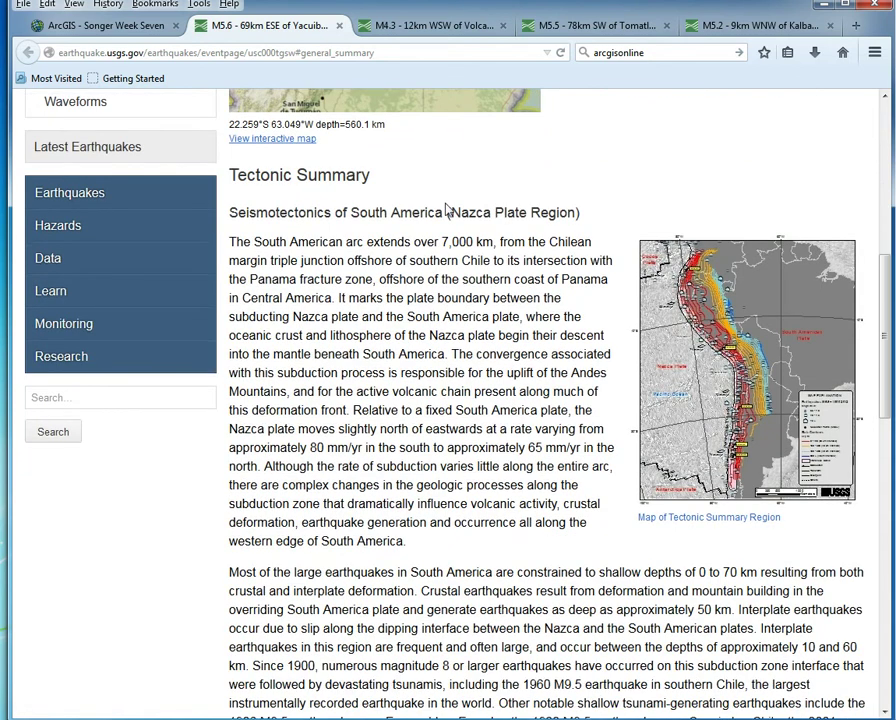
{"action": "scroll", "coordinate": [547, 330], "scroll_direction": "down", "scroll_amount": 3}
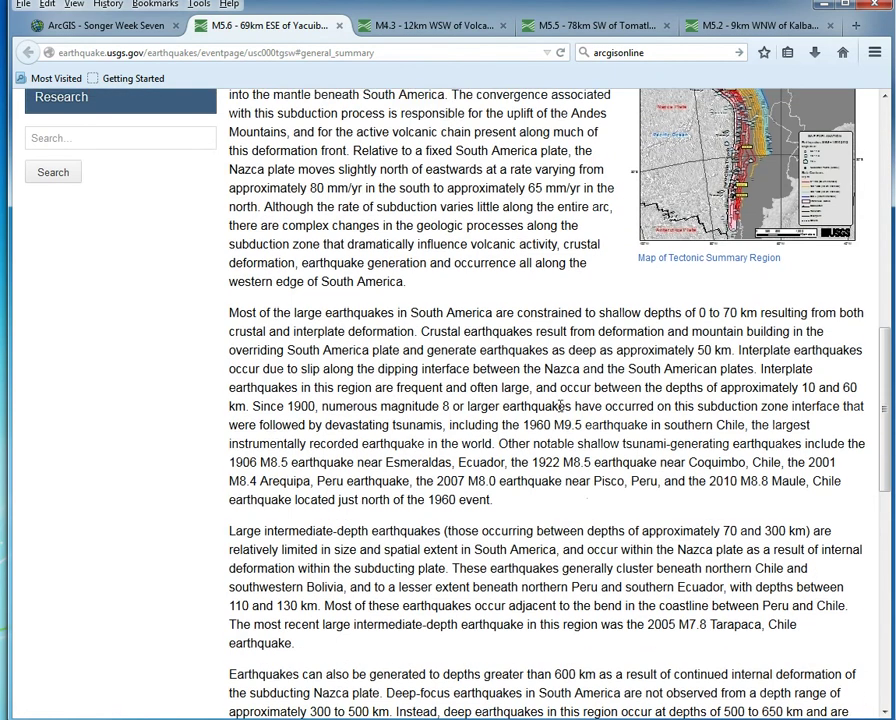
{"action": "scroll", "coordinate": [603, 517], "scroll_direction": "down", "scroll_amount": 1}
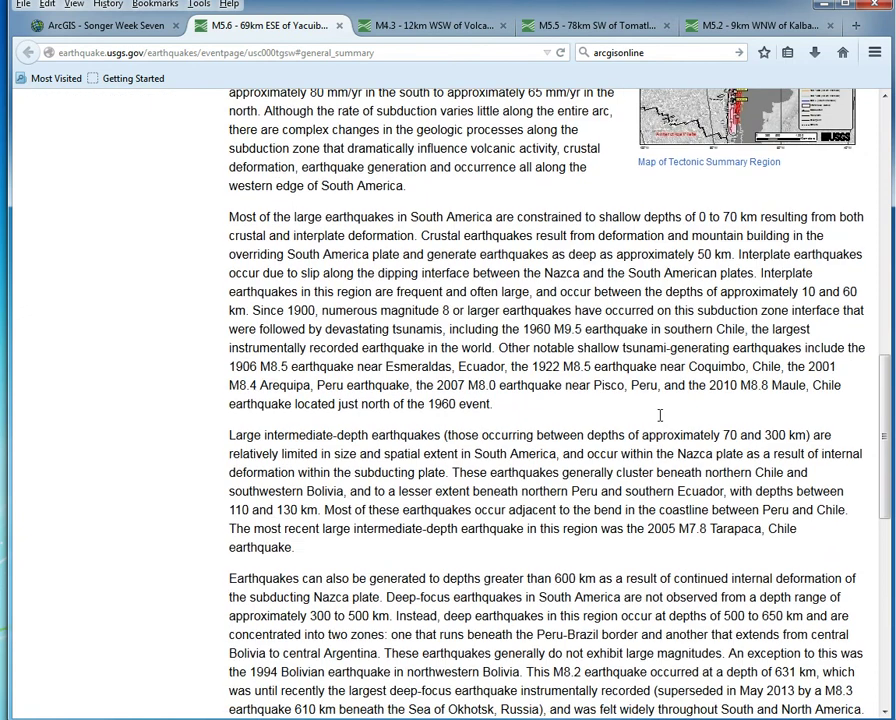
{"action": "scroll", "coordinate": [660, 415], "scroll_direction": "down", "scroll_amount": 6}
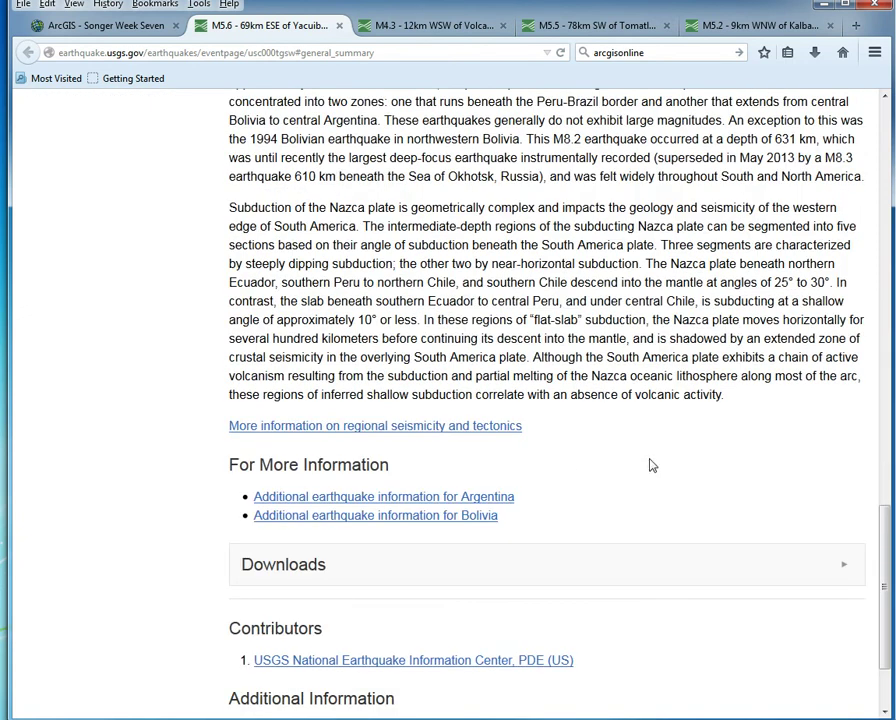
{"action": "scroll", "coordinate": [665, 465], "scroll_direction": "up", "scroll_amount": 2}
{"action": "scroll", "coordinate": [630, 488], "scroll_direction": "up", "scroll_amount": 2}
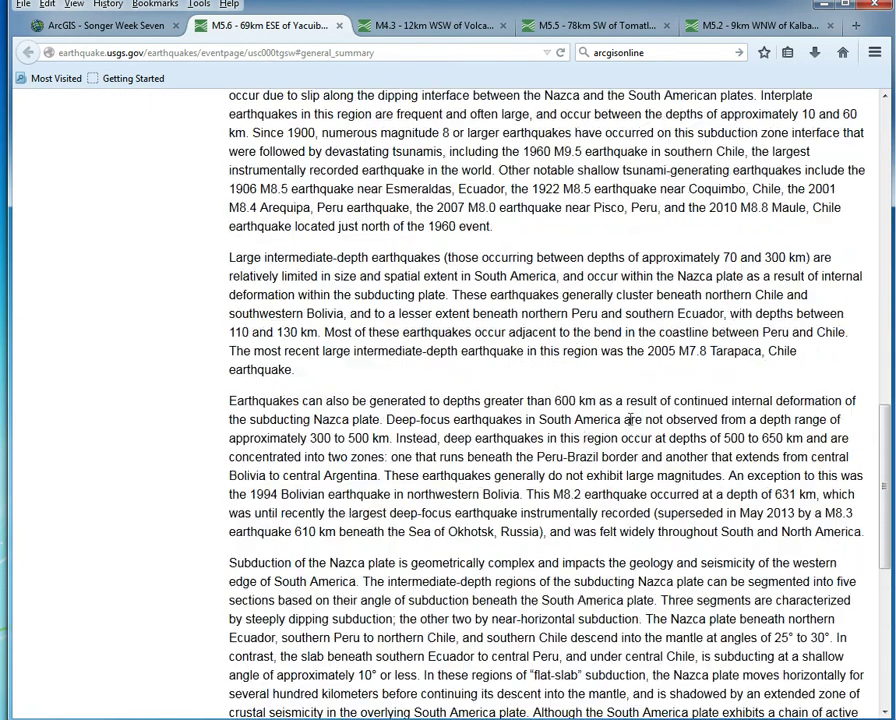
{"action": "scroll", "coordinate": [617, 419], "scroll_direction": "up", "scroll_amount": 1}
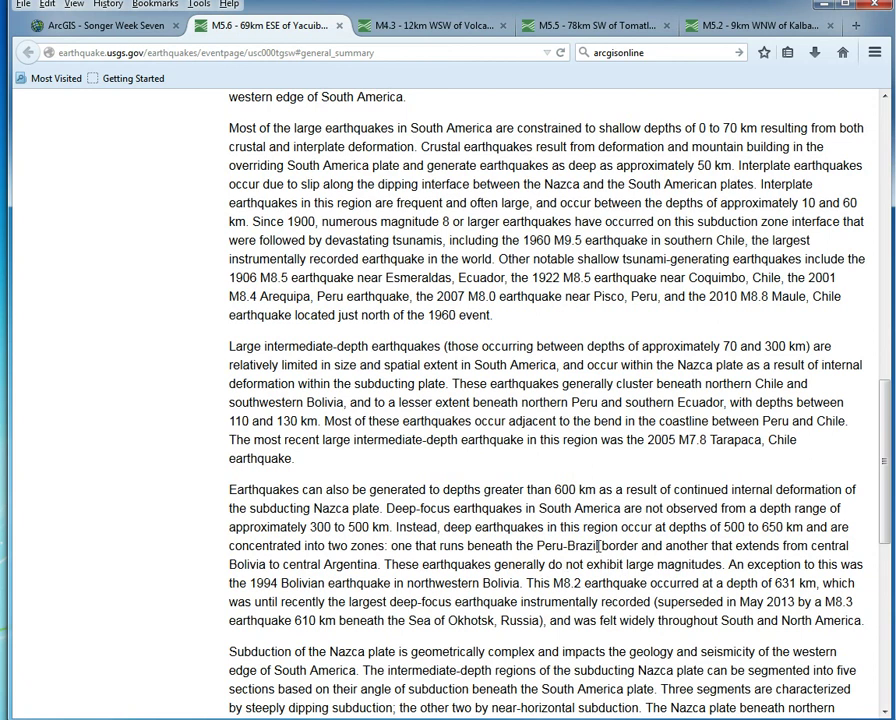
{"action": "scroll", "coordinate": [520, 628], "scroll_direction": "up", "scroll_amount": 10}
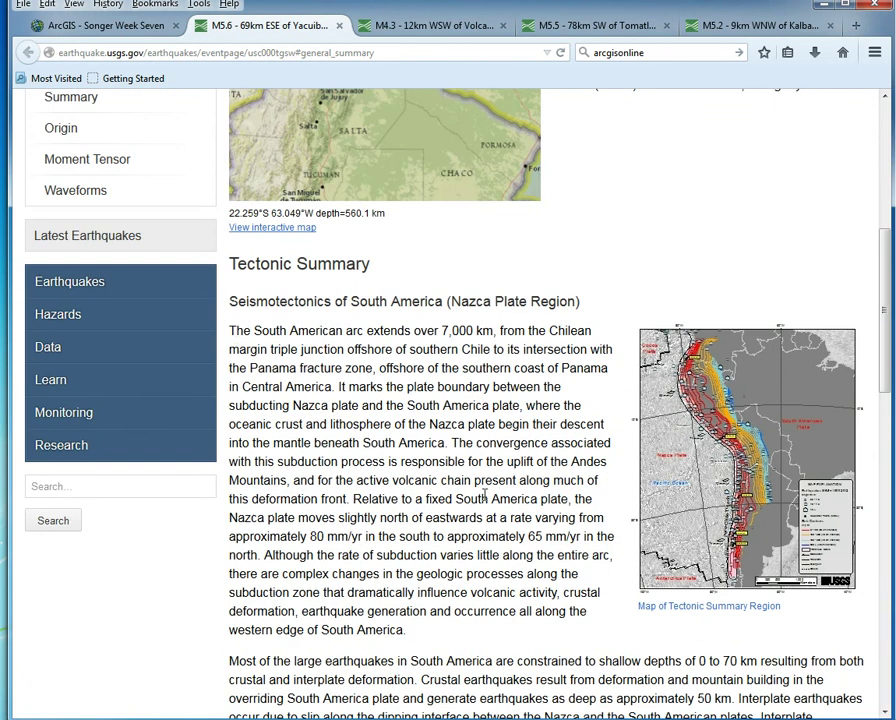
{"action": "scroll", "coordinate": [620, 446], "scroll_direction": "up", "scroll_amount": 5}
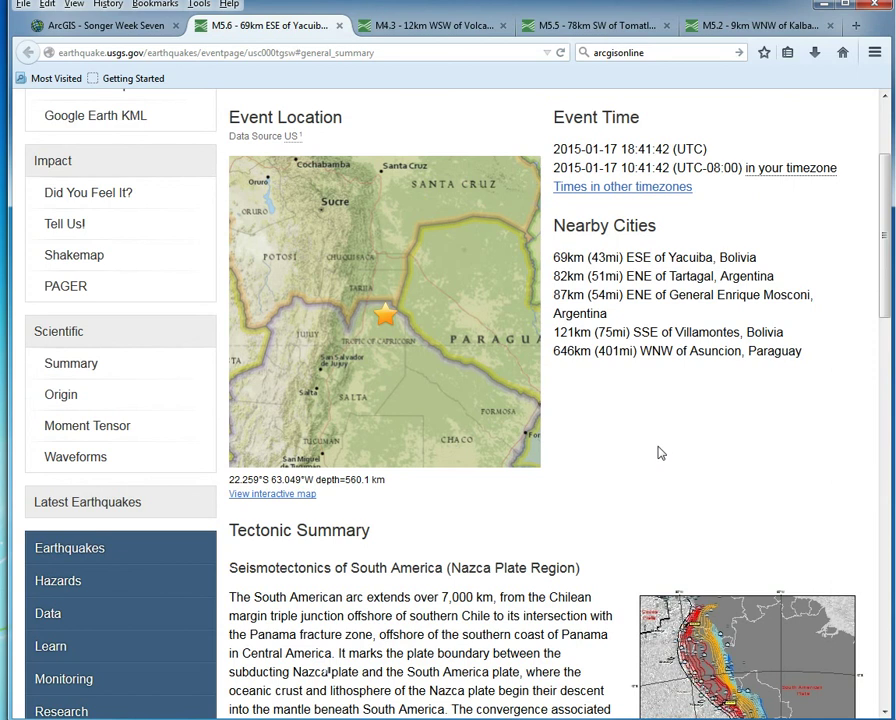
{"action": "scroll", "coordinate": [610, 452], "scroll_direction": "up", "scroll_amount": 3}
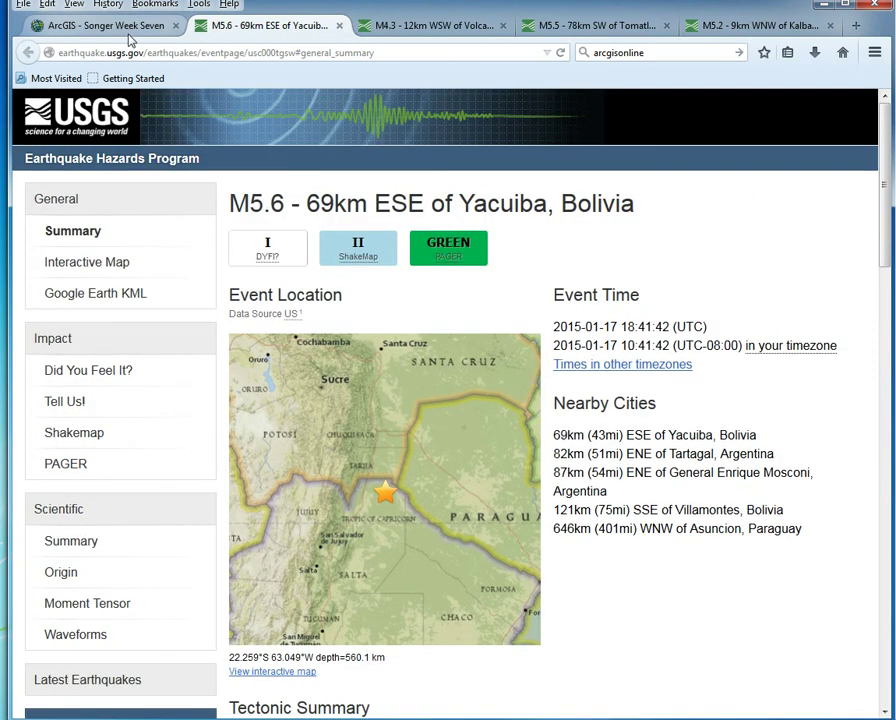
Step: Back on the Songer Week Seven map, hide the legend, close the earthquake popup, and start adding map notes
{"action": "left_click", "coordinate": [127, 30]}
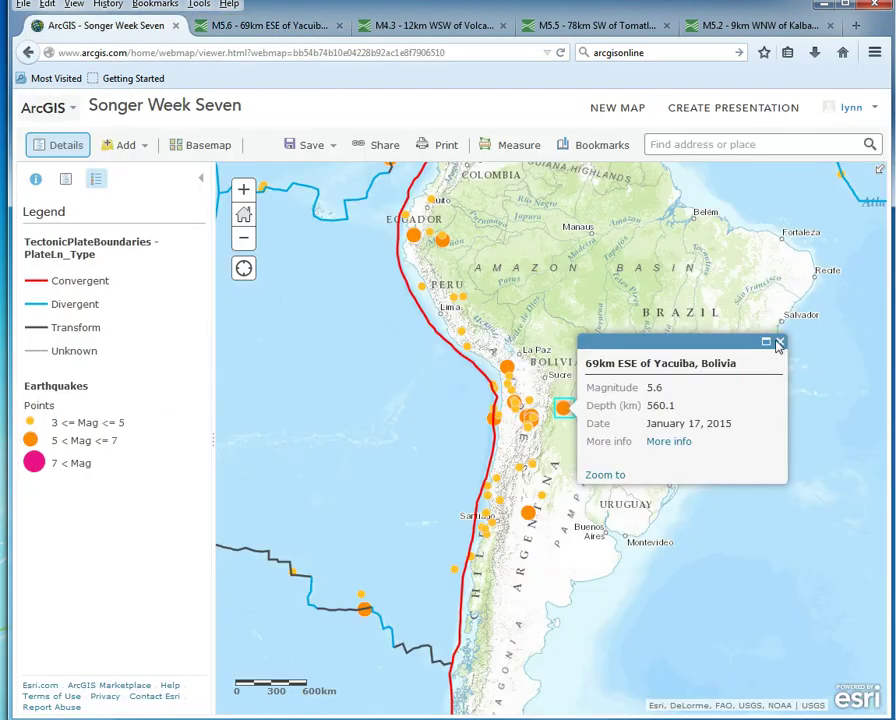
{"action": "left_click", "coordinate": [60, 147]}
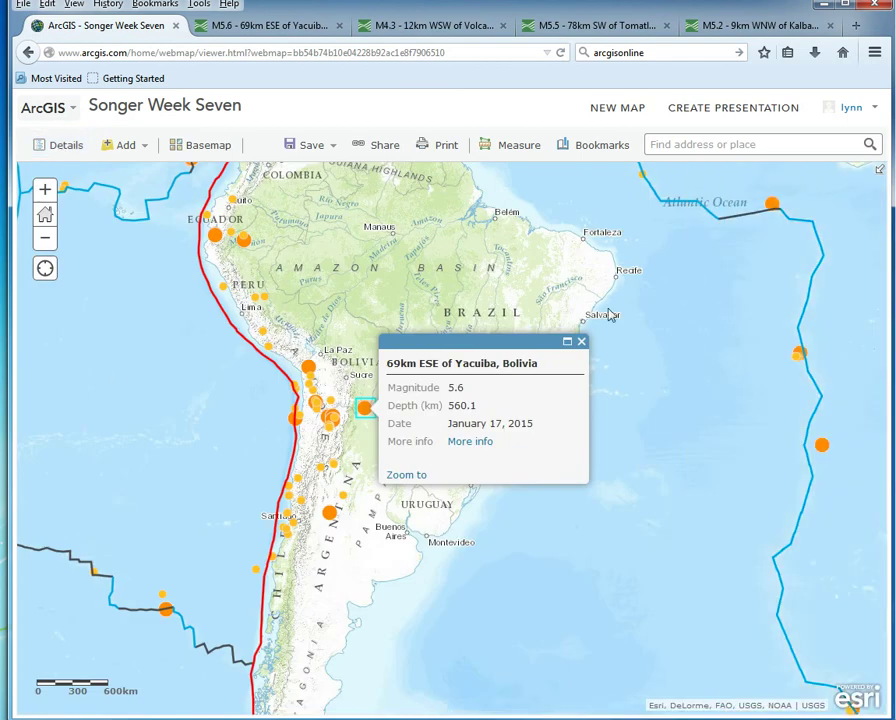
{"action": "left_click", "coordinate": [581, 343]}
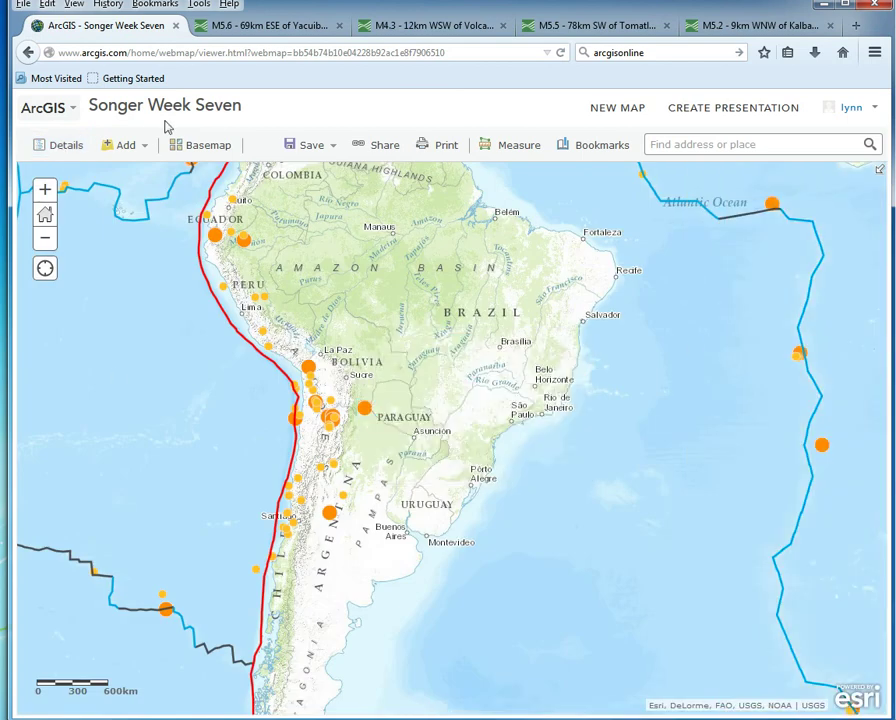
{"action": "left_click", "coordinate": [128, 147]}
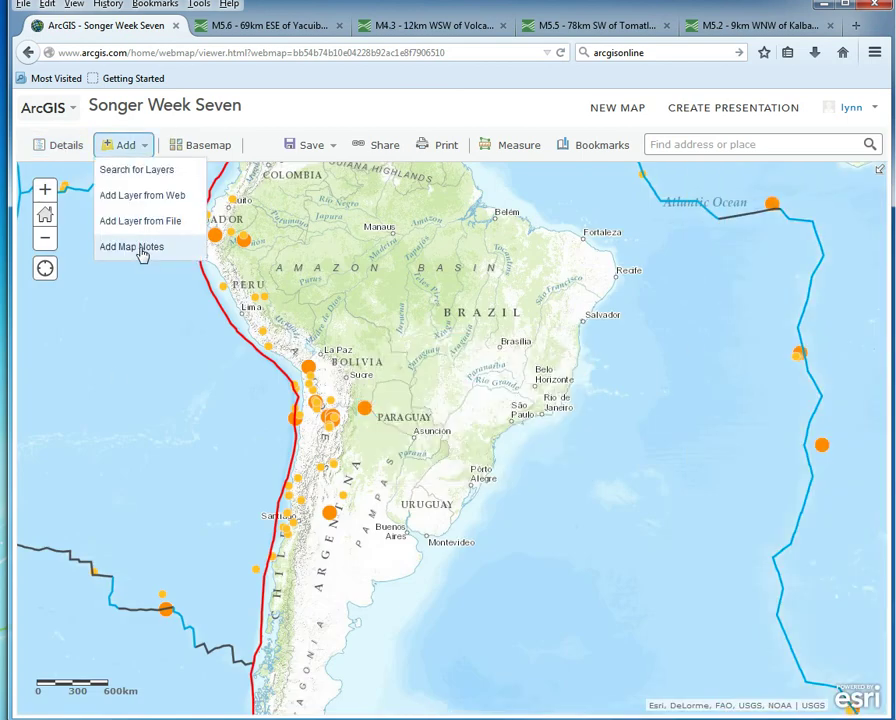
{"action": "left_click", "coordinate": [142, 250]}
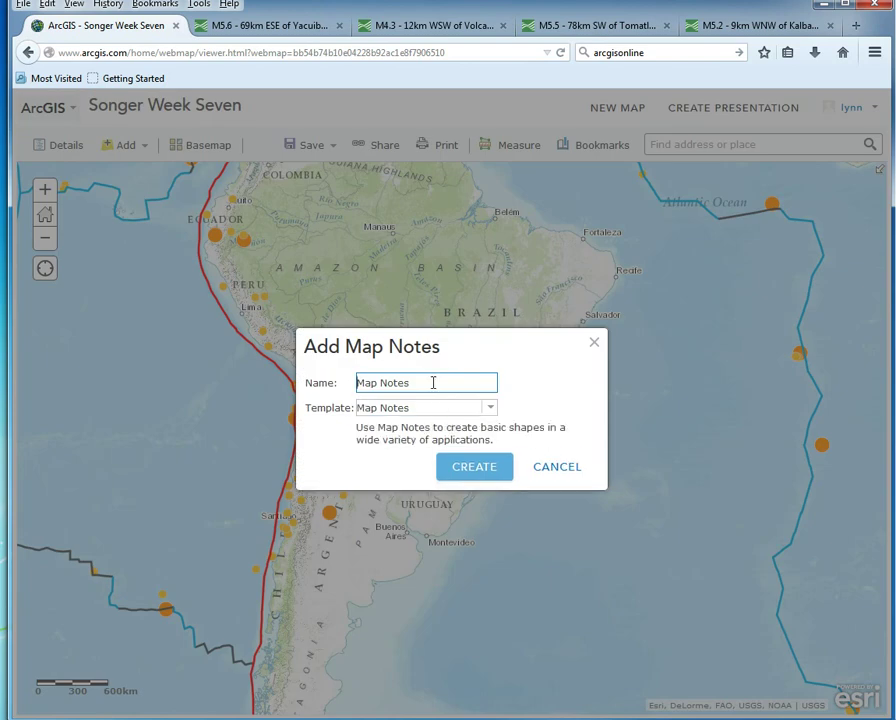
Step: Create a map notes layer named 'Bolivia' using the Map Notes template
{"action": "type", "text": "Bolivia"}
{"action": "left_click_drag", "start_coordinate": [447, 385], "coordinate": [400, 376]}
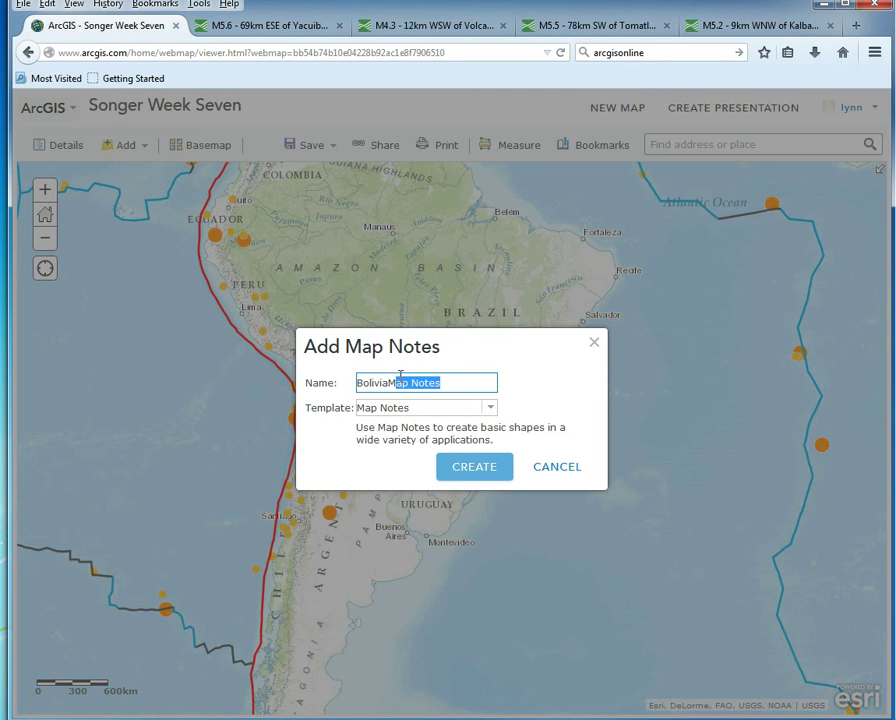
{"action": "key", "text": "BackSpace"}
{"action": "key", "text": "BackSpace"}
{"action": "key", "text": "BackSpace"}
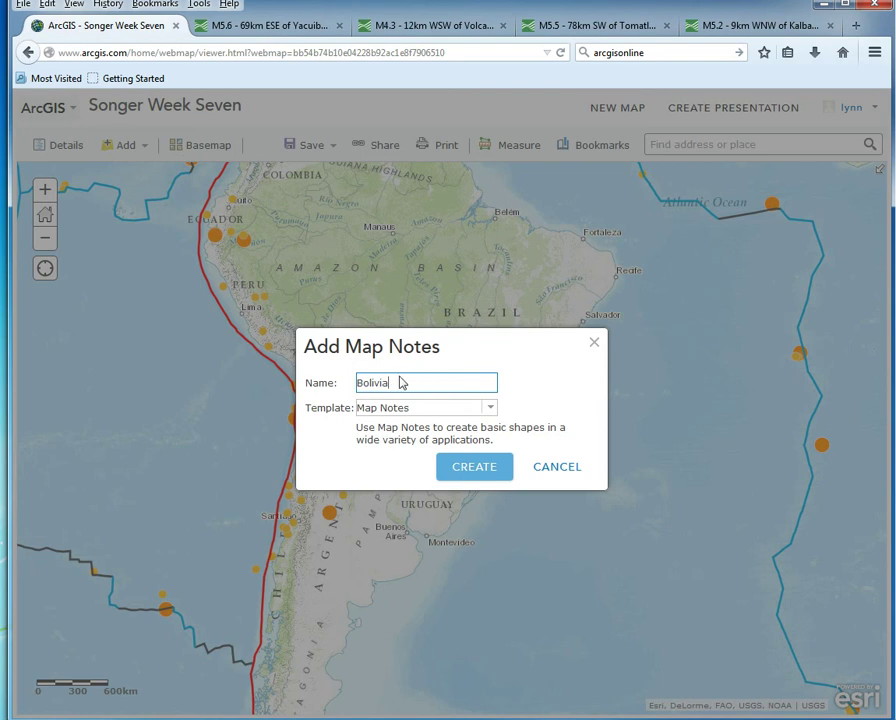
{"action": "left_click", "coordinate": [477, 468]}
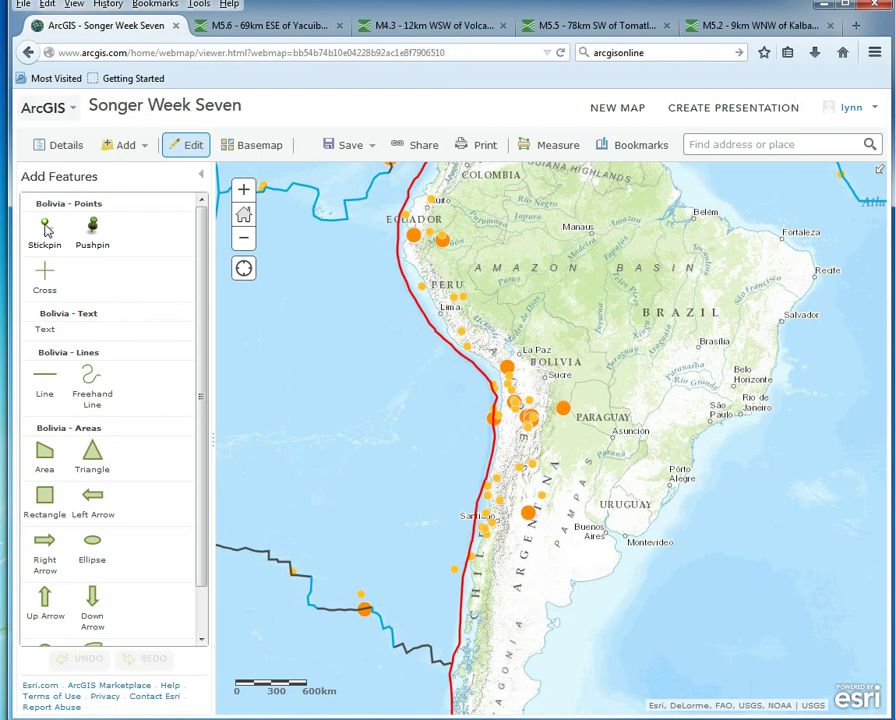
Step: Put a stickpin on the Bolivia earthquake, titled Bolivia, described 'Subduction - flaks hqwytrqti'
{"action": "left_click", "coordinate": [46, 230]}
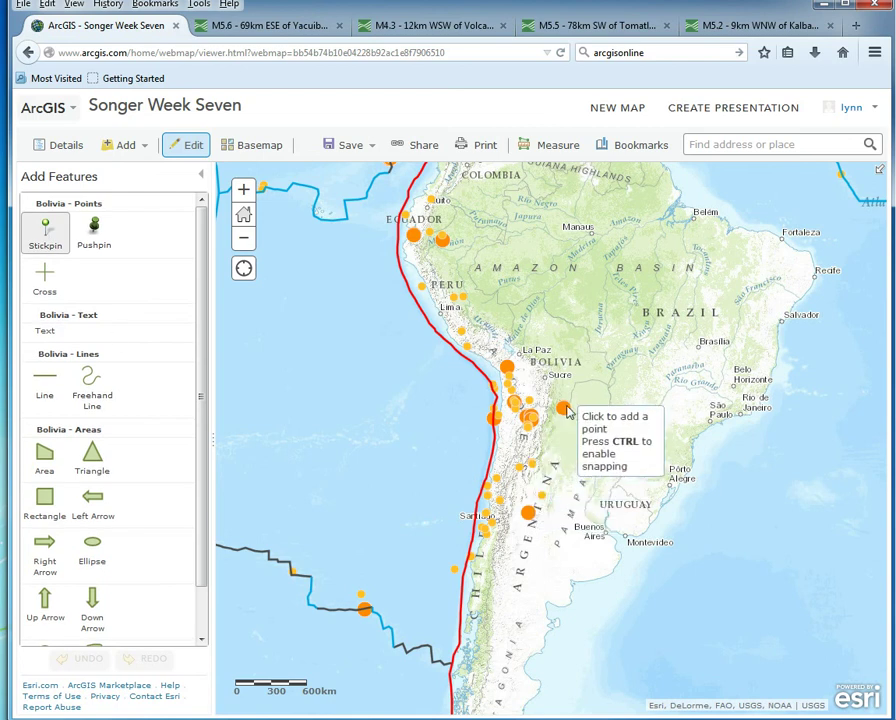
{"action": "left_click", "coordinate": [565, 411]}
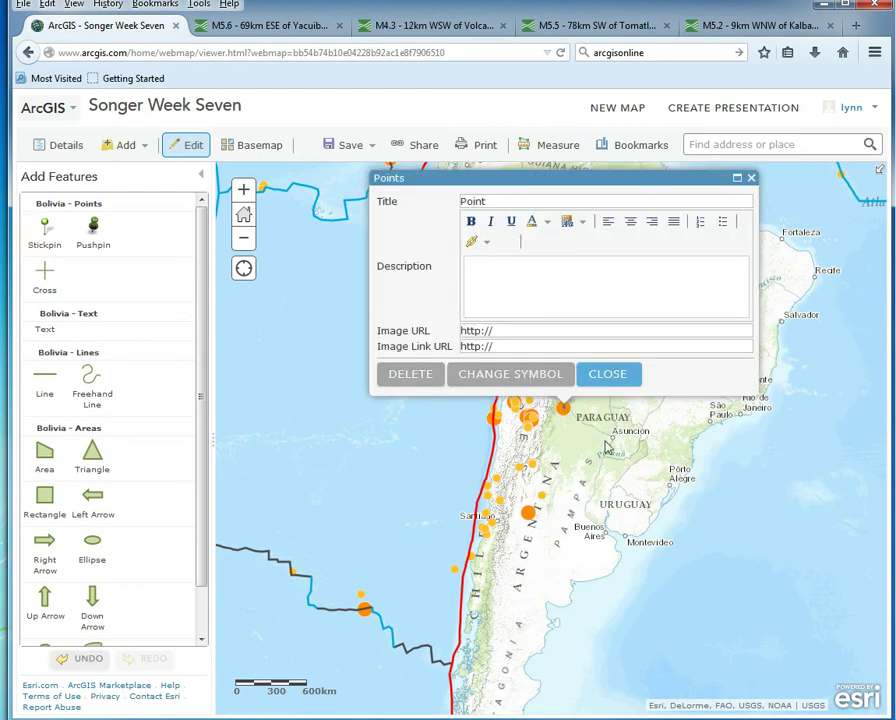
{"action": "left_click", "coordinate": [534, 208]}
{"action": "left_click_drag", "start_coordinate": [534, 208], "coordinate": [293, 210]}
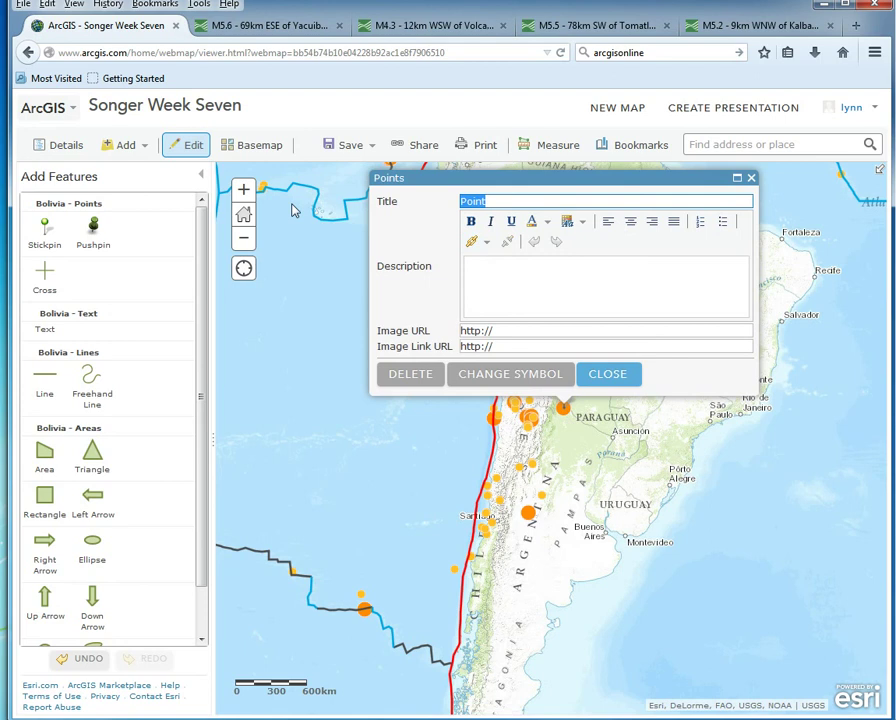
{"action": "type", "text": "Bolivia"}
{"action": "left_click", "coordinate": [524, 274]}
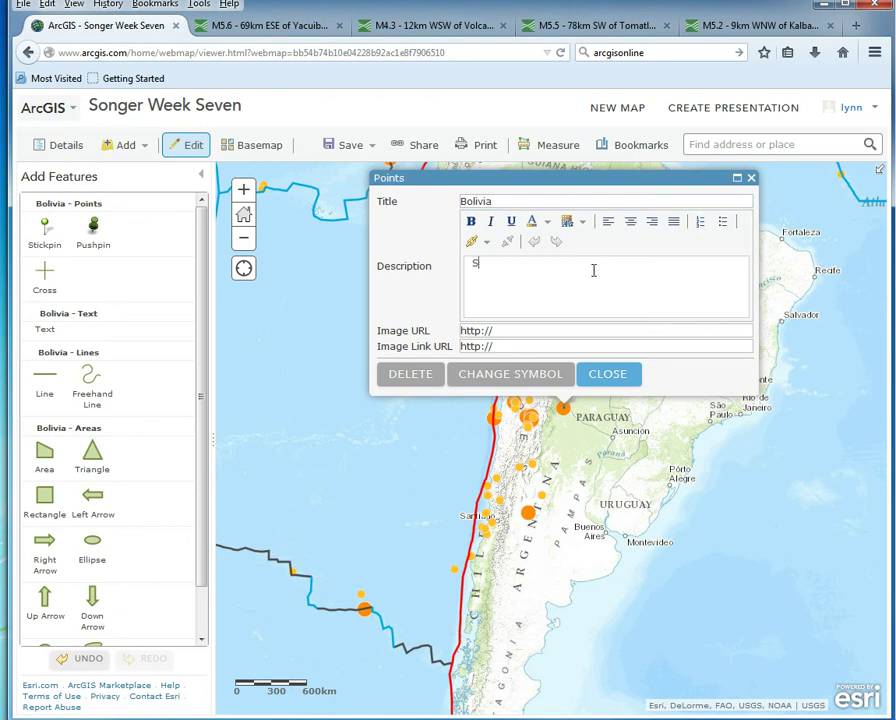
{"action": "type", "text": "Subduction - flaks hqwytrqti"}
{"action": "left_click", "coordinate": [618, 378]}
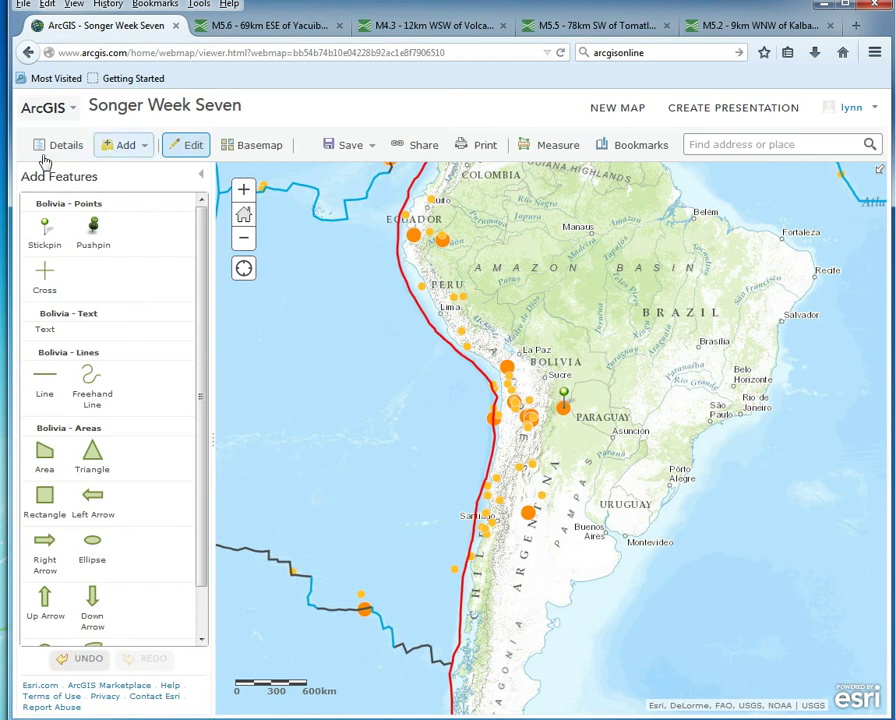
Step: Show the legend again, save the Songer Week Seven map, and bring up its sharing options
{"action": "left_click", "coordinate": [78, 146]}
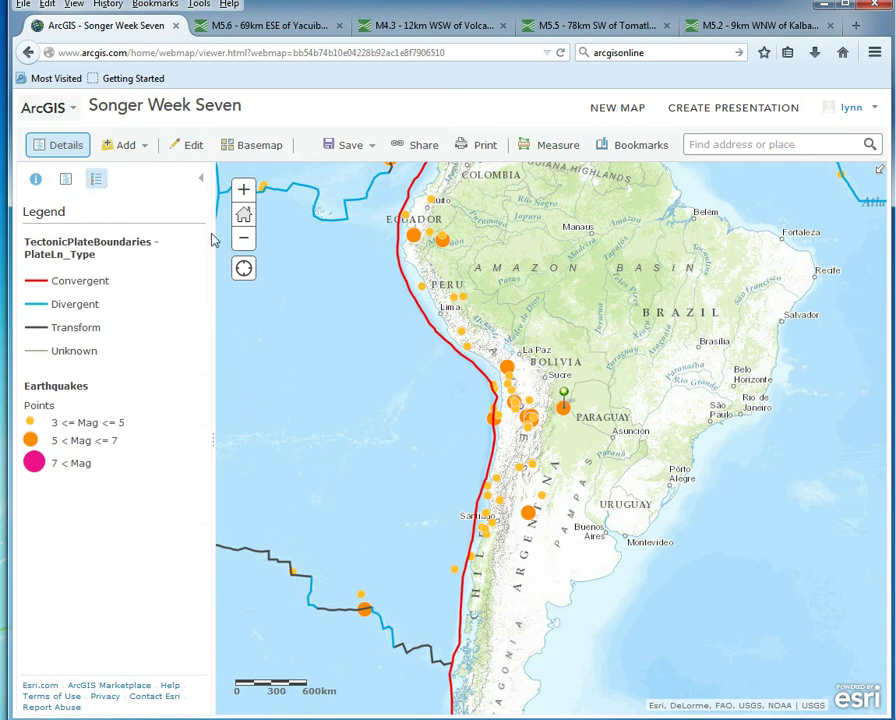
{"action": "left_click", "coordinate": [330, 150]}
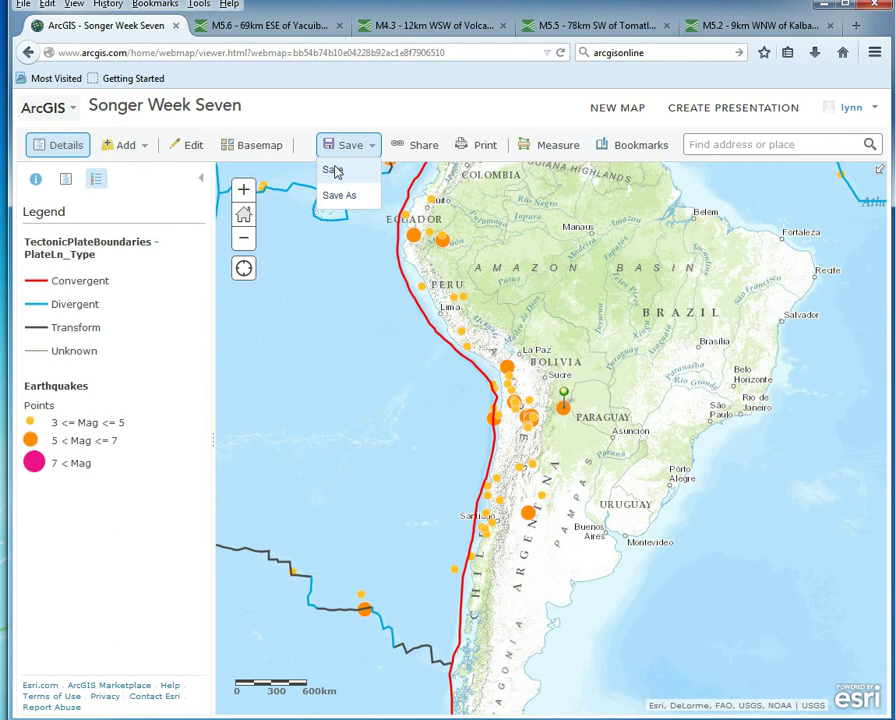
{"action": "left_click", "coordinate": [334, 170]}
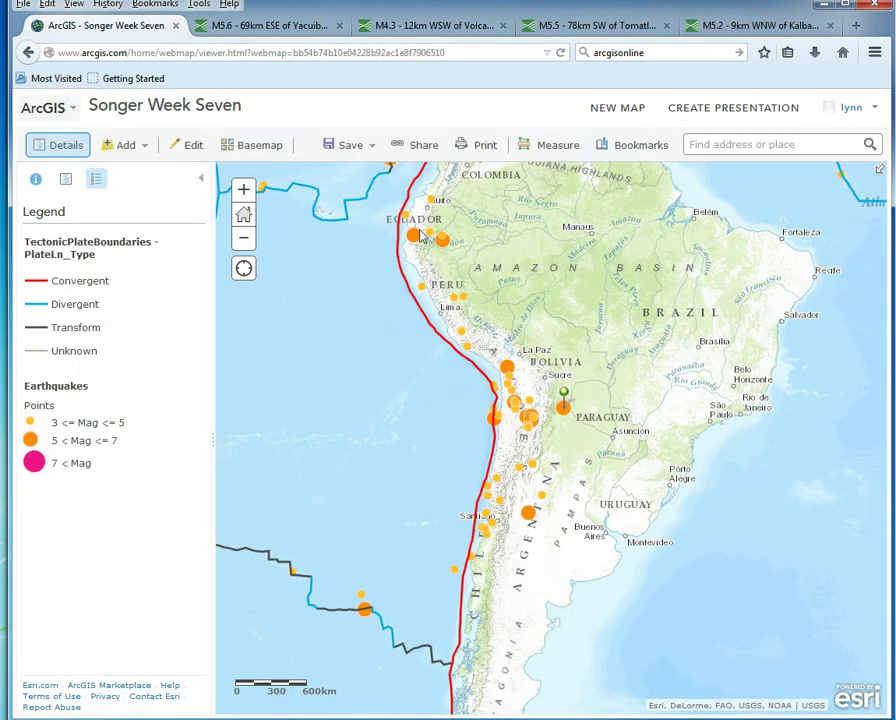
{"action": "left_click", "coordinate": [416, 149]}
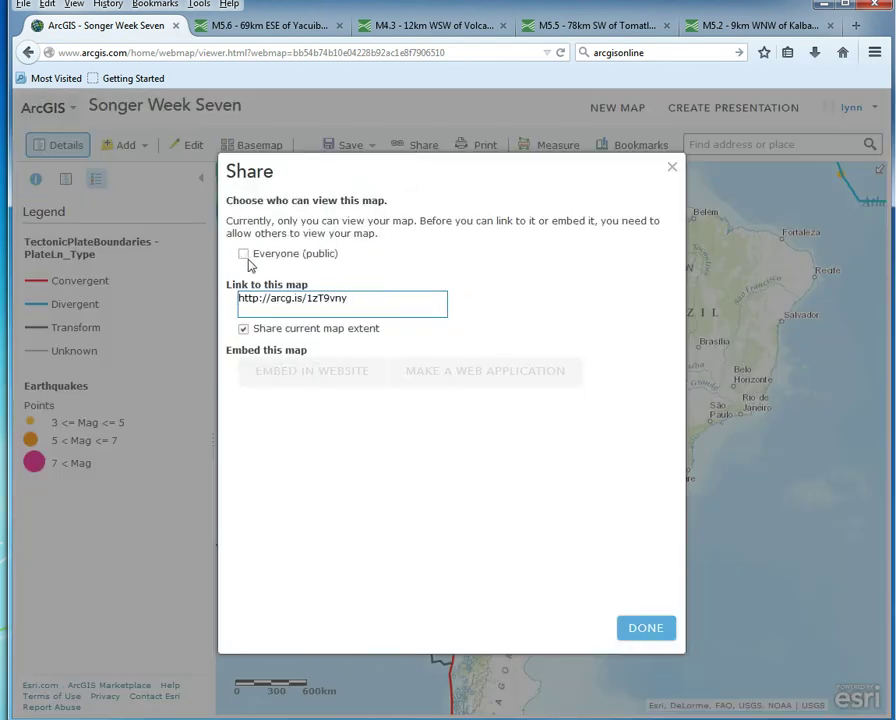
Step: Share the map with Everyone (public), select its short link, and finish
{"action": "left_click", "coordinate": [244, 256]}
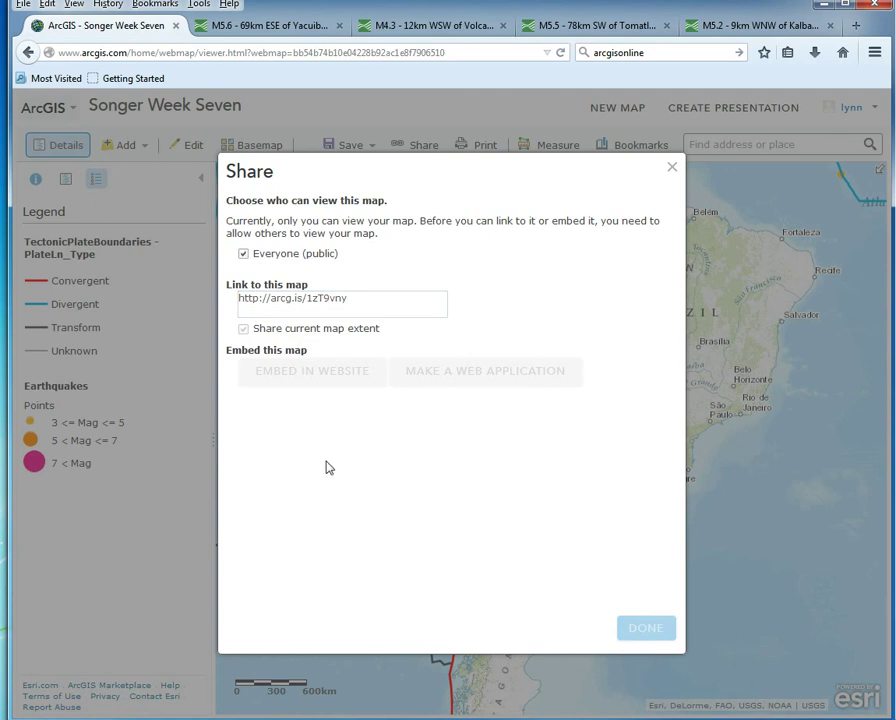
{"action": "left_click", "coordinate": [396, 303]}
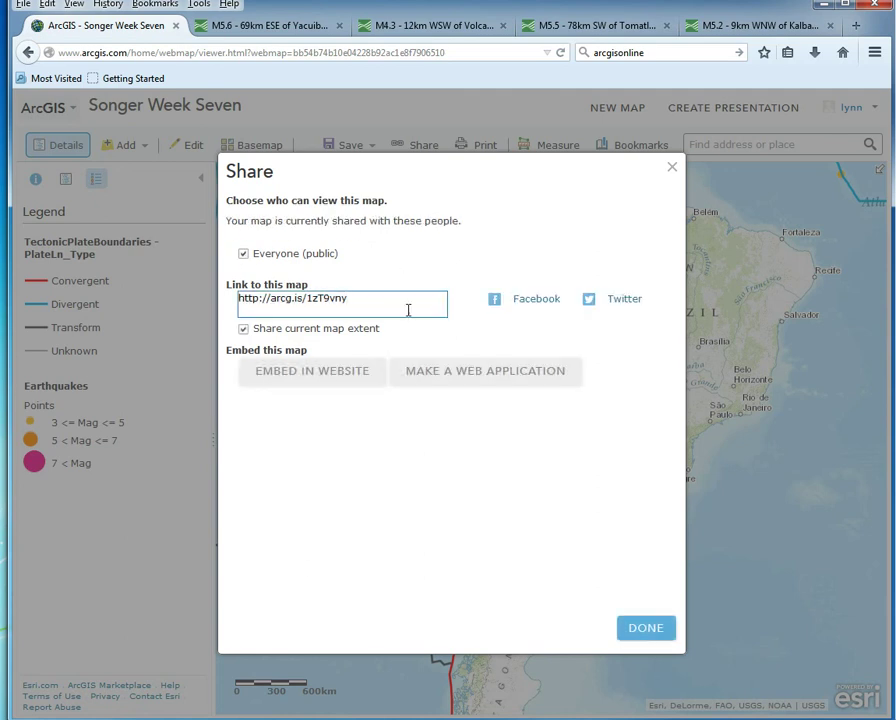
{"action": "left_click_drag", "start_coordinate": [360, 304], "coordinate": [238, 302]}
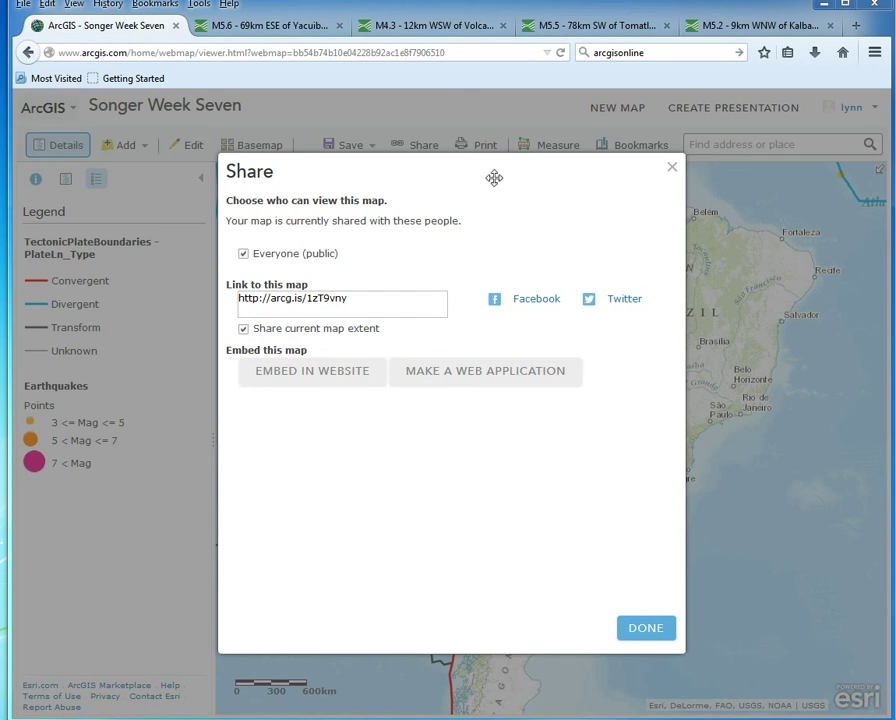
{"action": "left_click", "coordinate": [632, 636]}
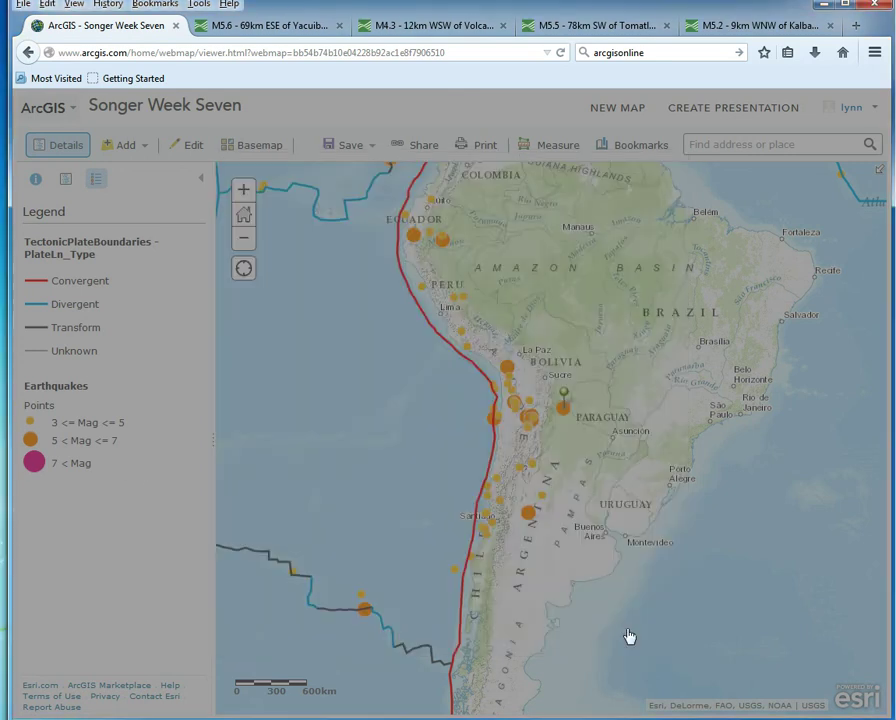